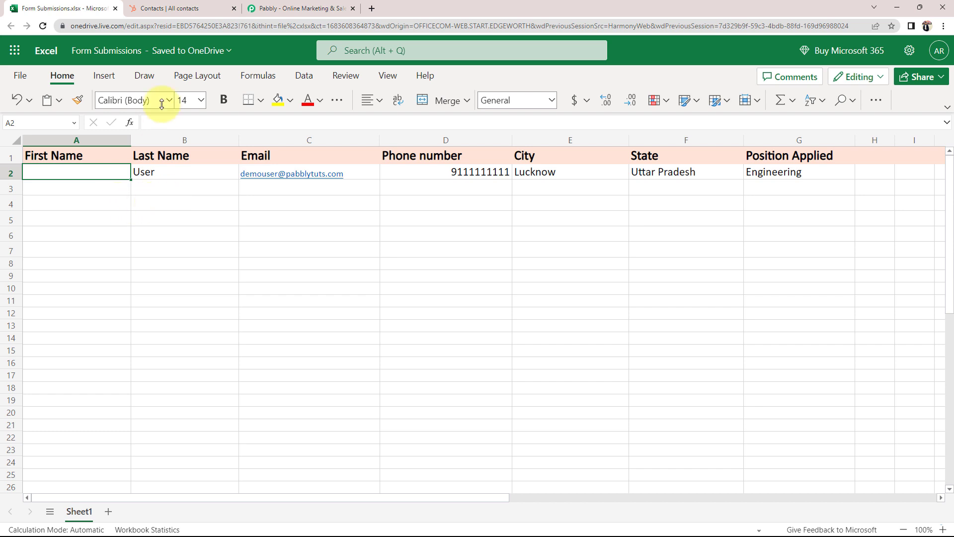
# - Review the HubSpot contacts list alongside the Form Submissions workbook in Excel
pyautogui.click(144, 9)
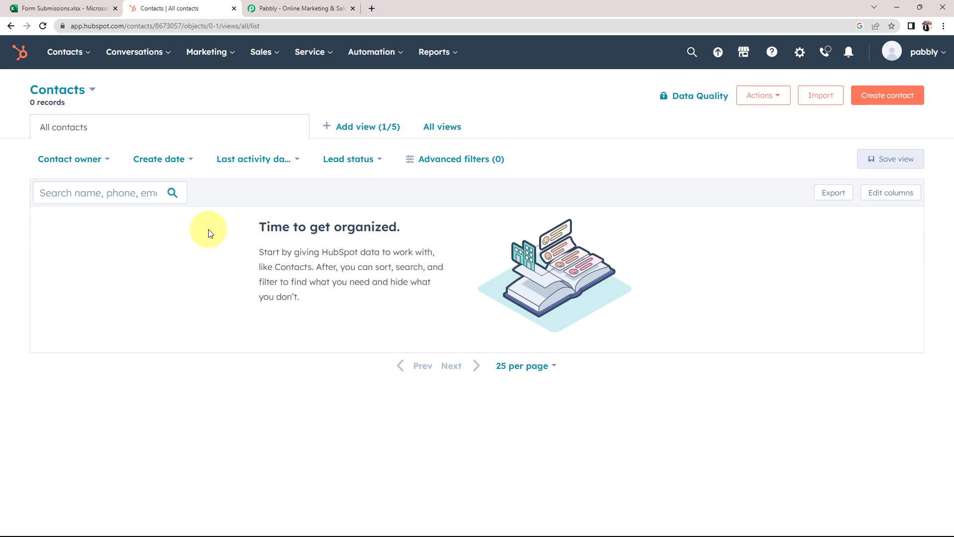
pyautogui.click(81, 8)
pyautogui.click(181, 8)
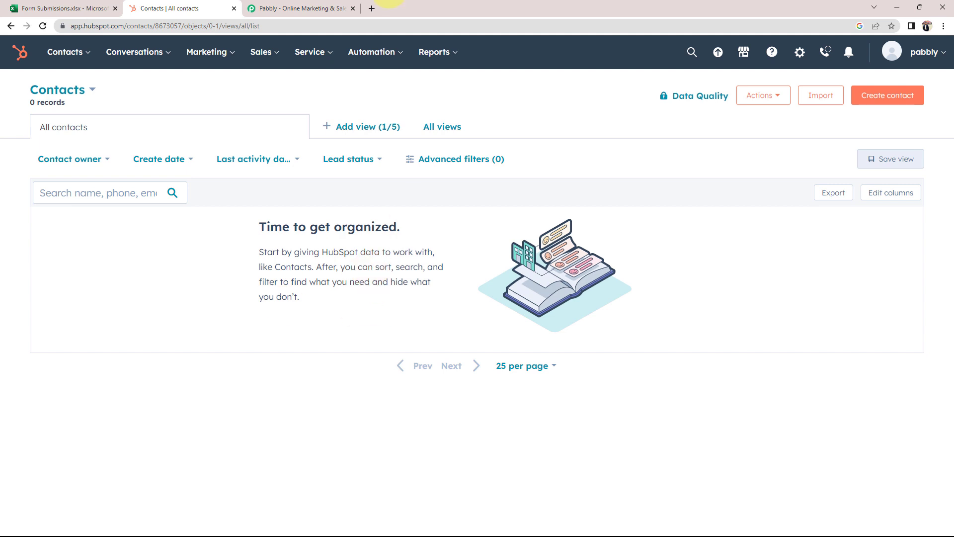
# - Switch to the Pabbly website, sign in to the account and open Pabbly Connect
pyautogui.click(259, 9)
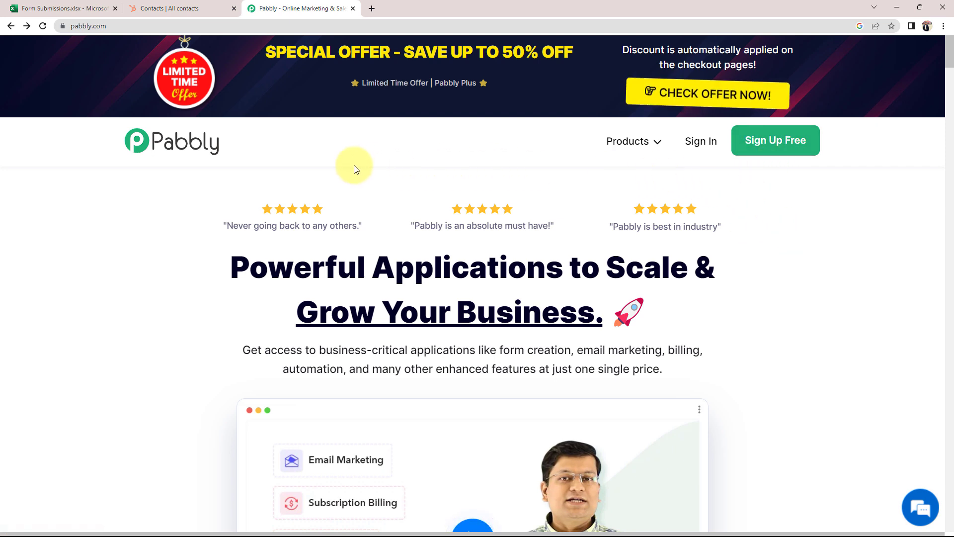
pyautogui.click(699, 144)
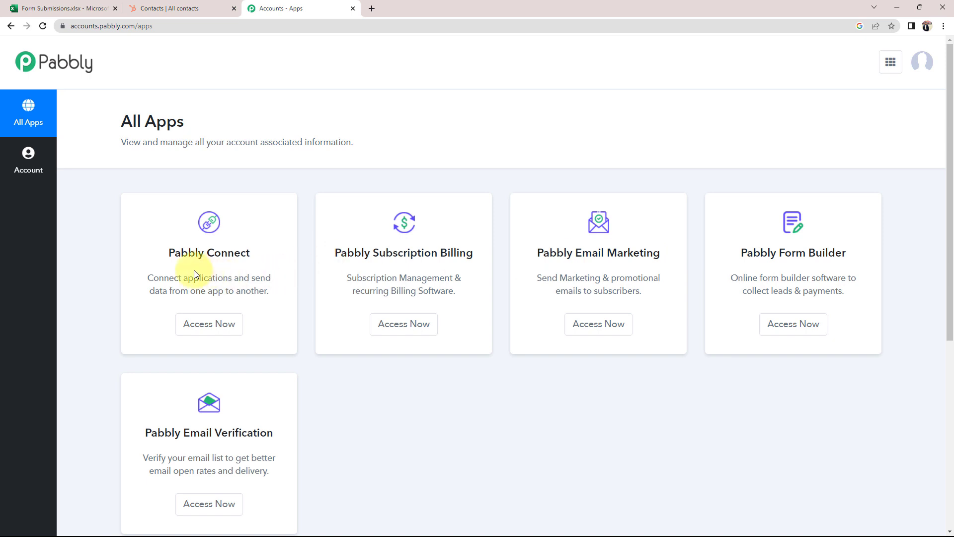
pyautogui.moveTo(169, 253); pyautogui.dragTo(252, 252)
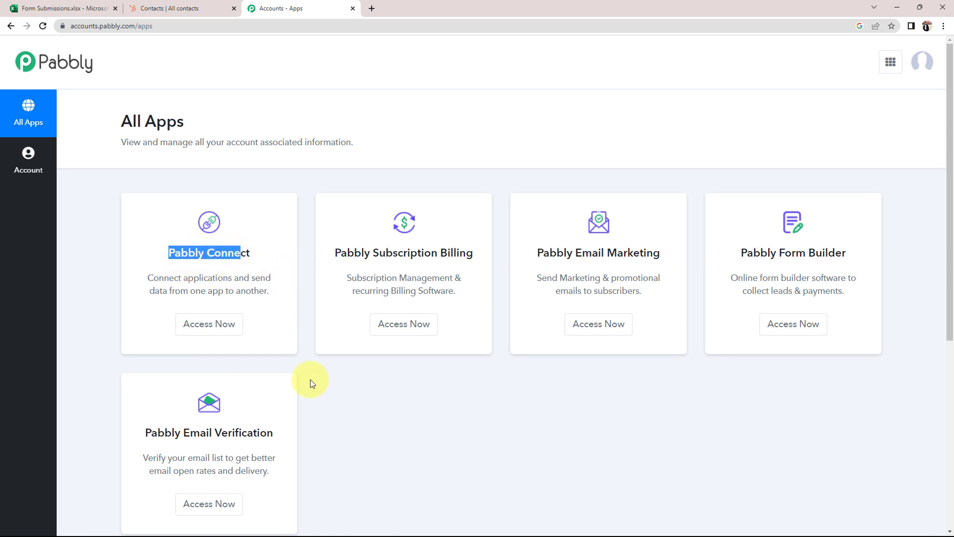
pyautogui.click(359, 405)
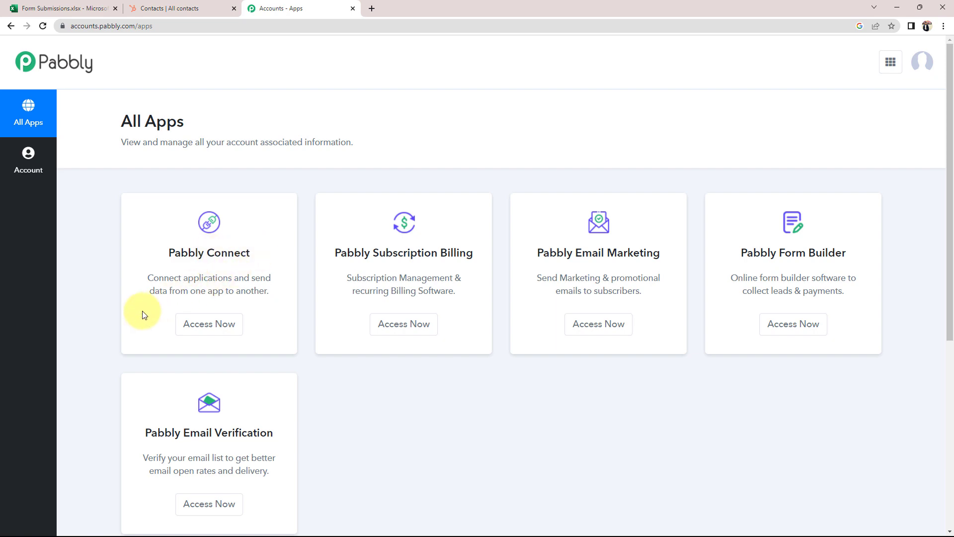
pyautogui.click(189, 322)
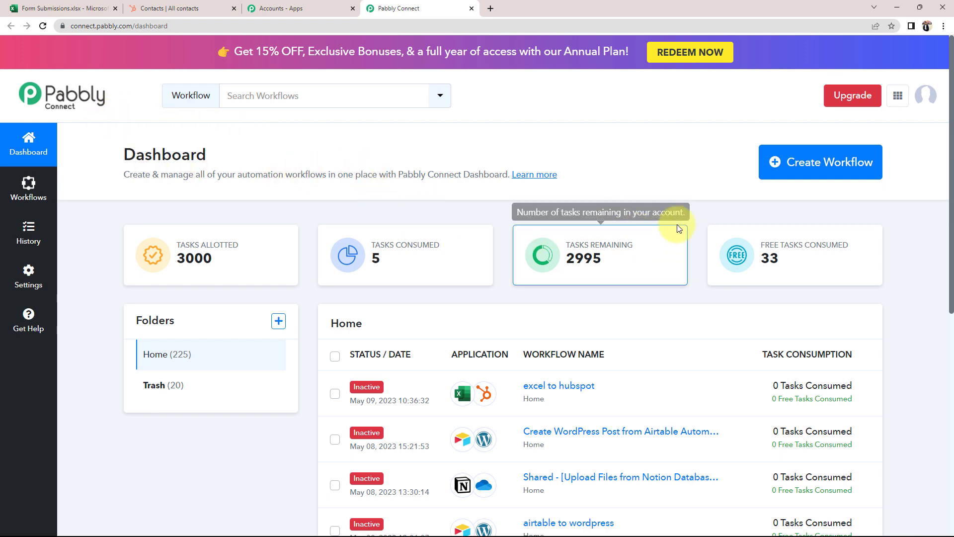
# - Create a workflow named "Create HubSpot Contacts from MS Excel" and collapse its trigger section
pyautogui.click(810, 169)
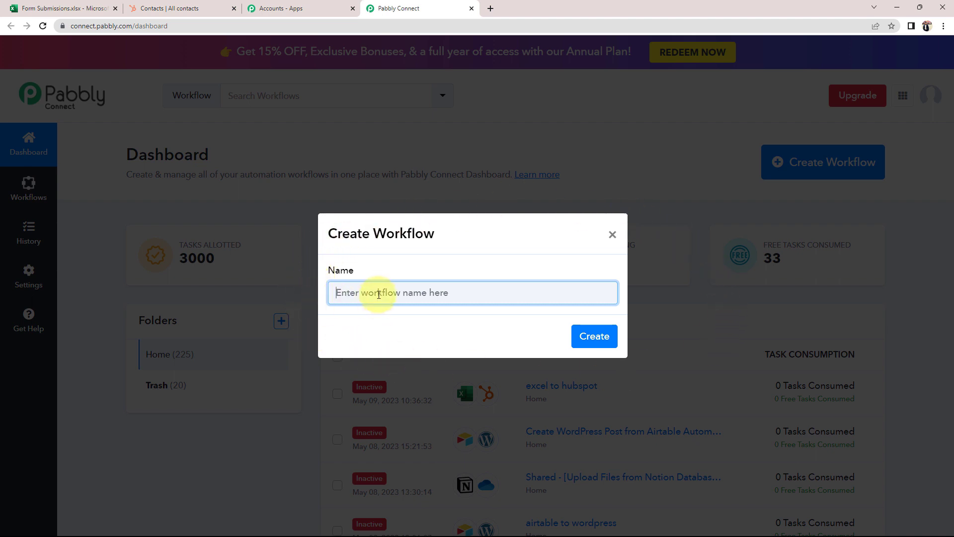
pyautogui.write('Create HubSpot Contacts from MS Excel')
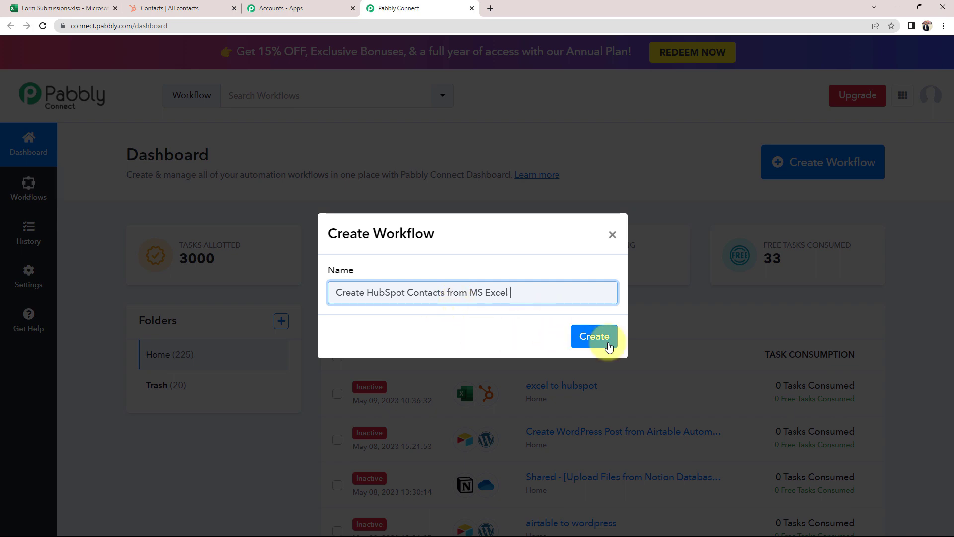
pyautogui.click(601, 336)
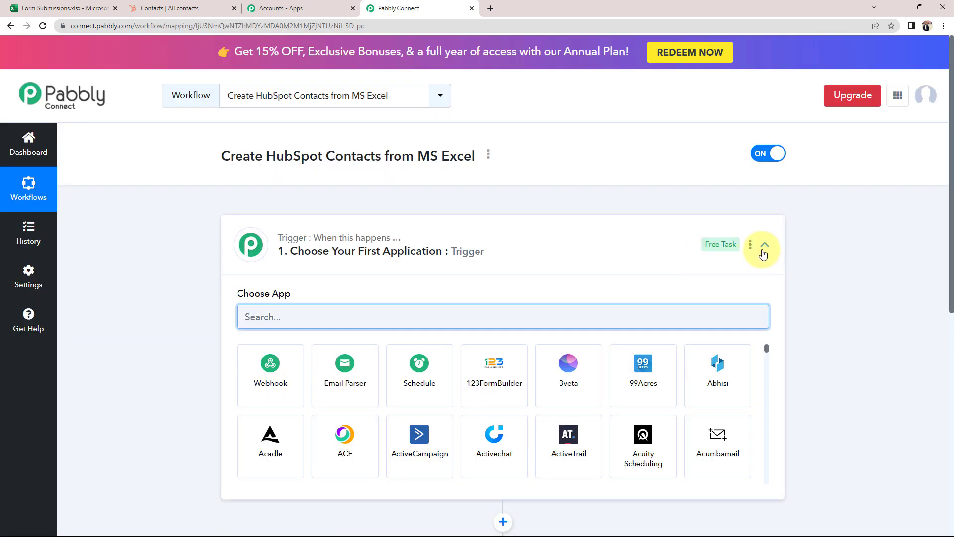
pyautogui.click(762, 245)
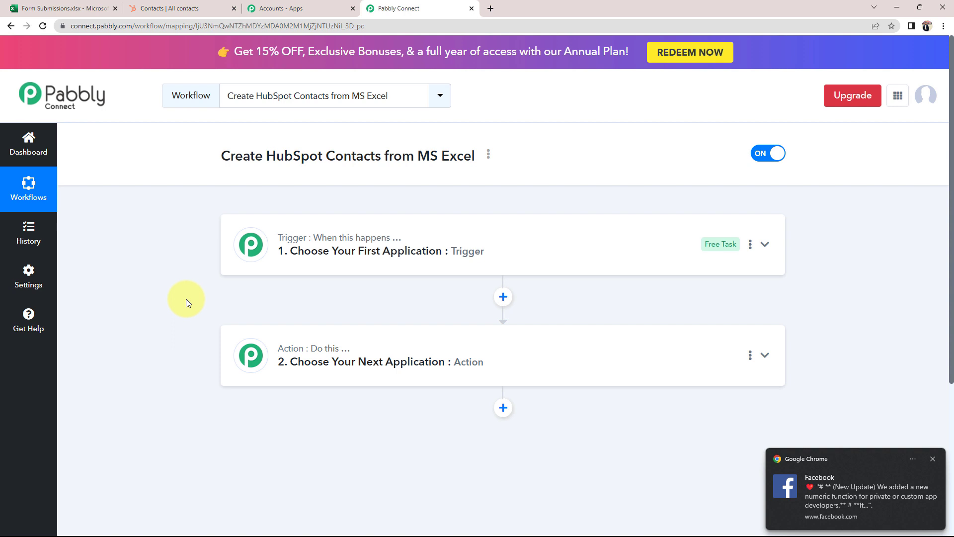
# - Check the Form Submissions sheet in Excel and the HubSpot contacts list, and return to the Pabbly Connect workflow
pyautogui.click(91, 8)
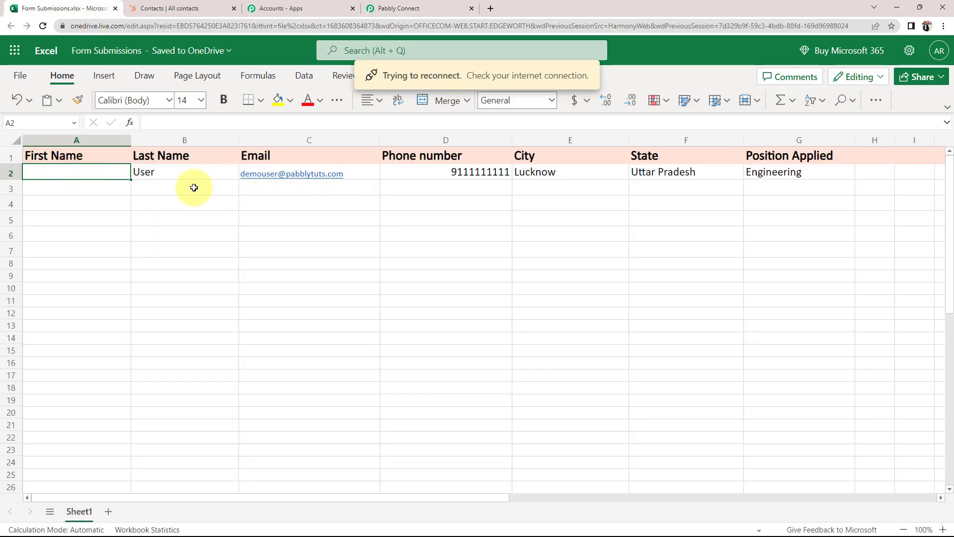
pyautogui.click(170, 8)
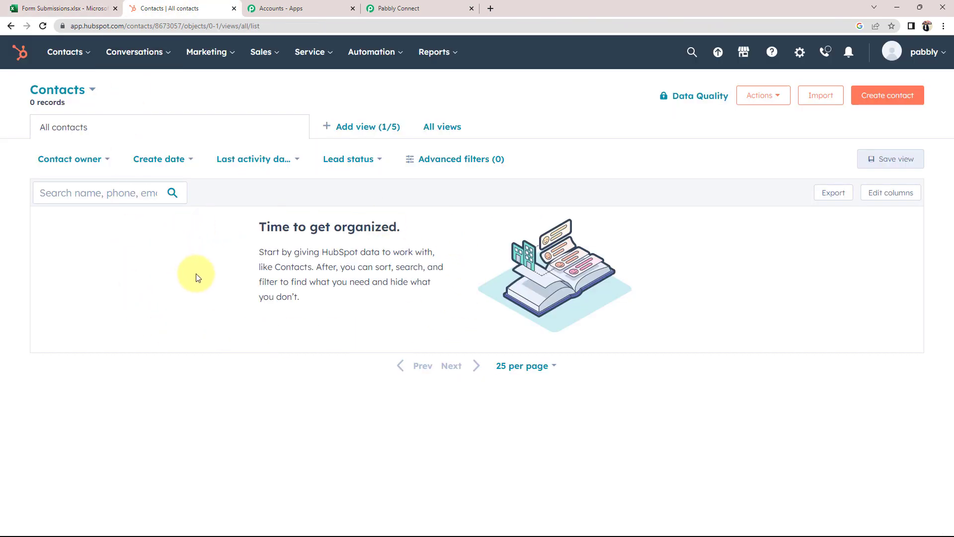
pyautogui.click(429, 6)
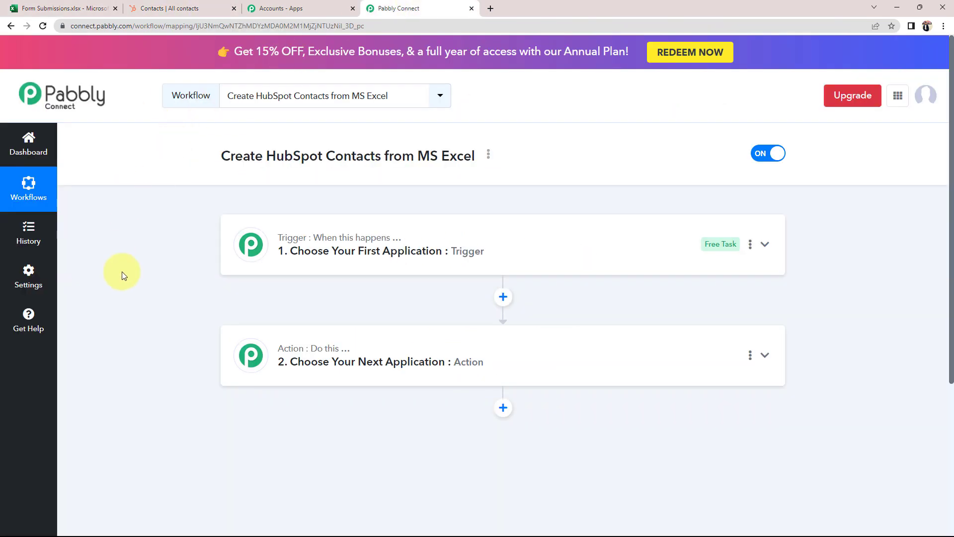
# - Set the workflow's trigger application to Microsoft Excel with the New Row in Worksheet event
pyautogui.click(360, 265)
pyautogui.click(264, 272)
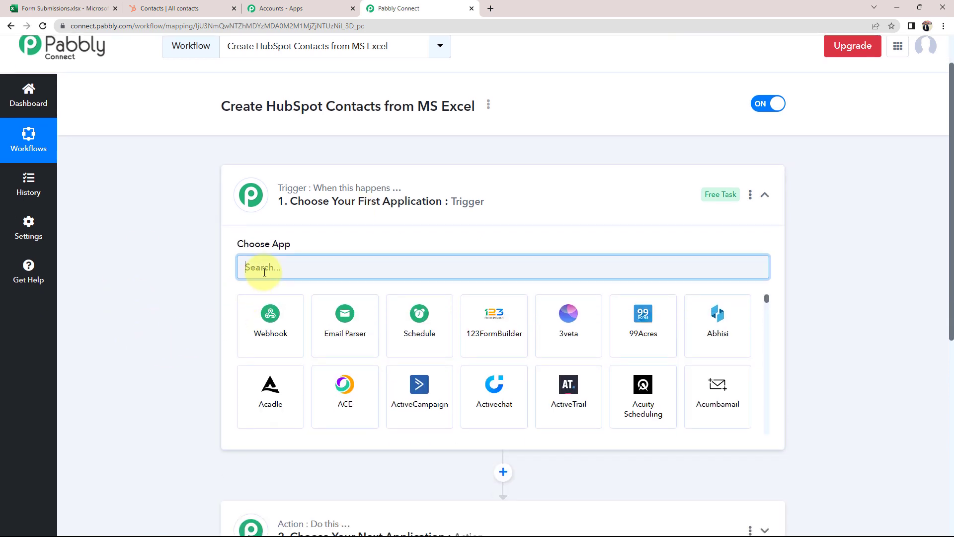
pyautogui.write('mic')
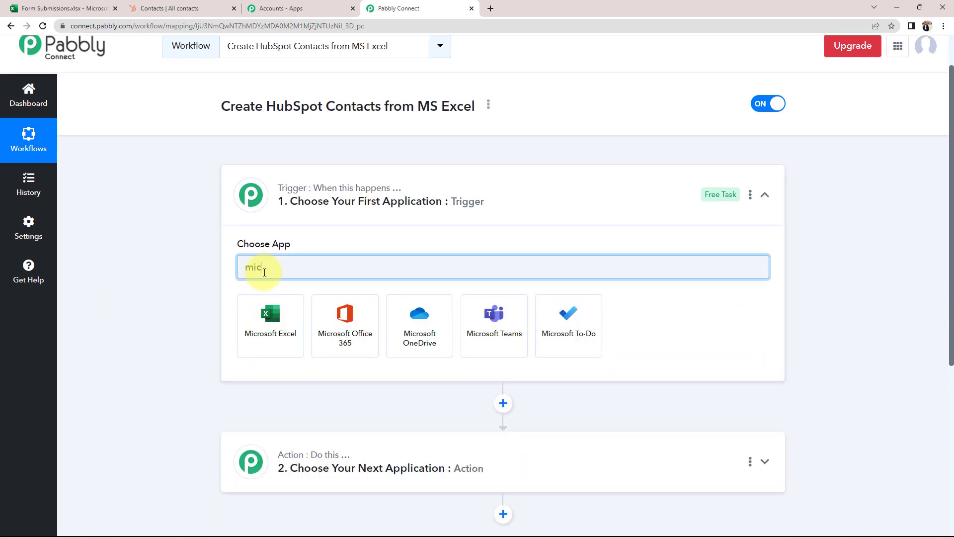
pyautogui.write('r')
pyautogui.click(255, 343)
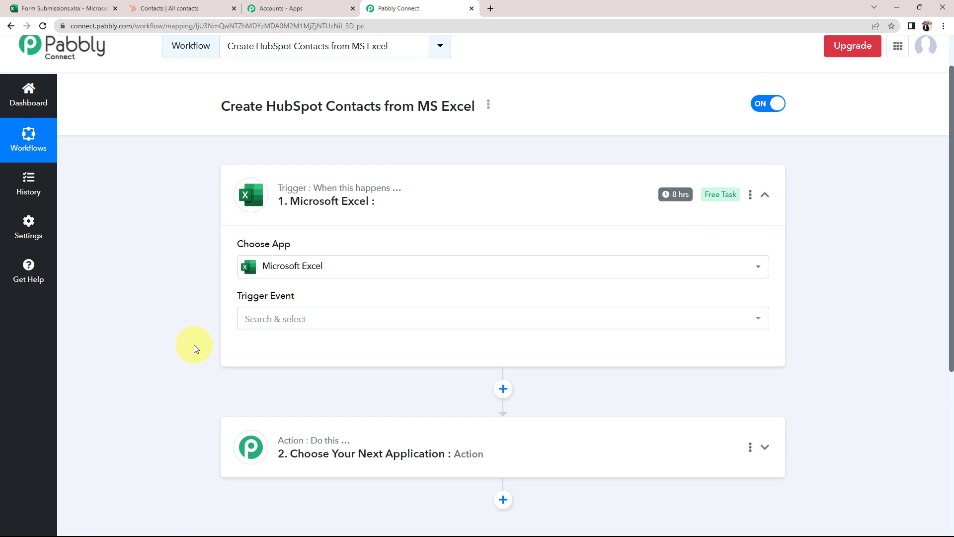
pyautogui.click(272, 318)
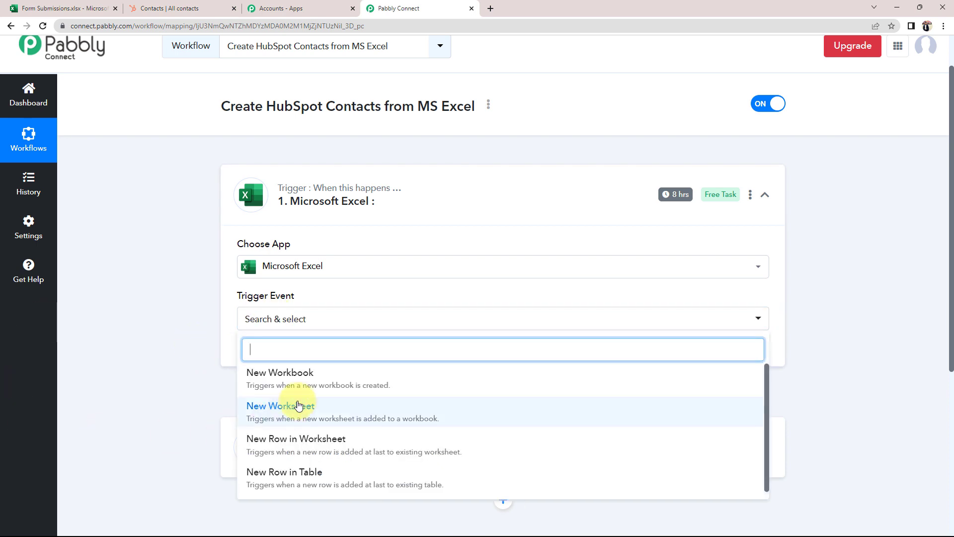
pyautogui.click(283, 441)
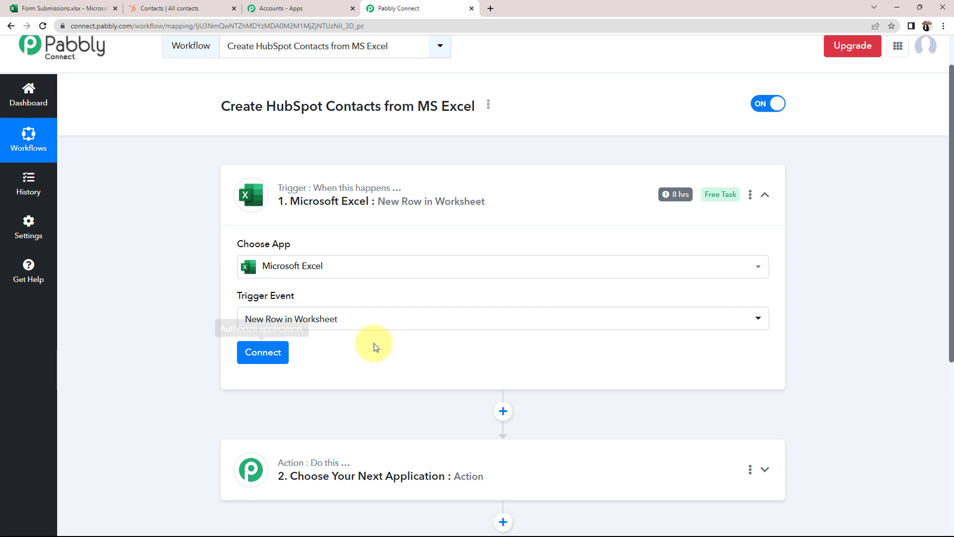
# - Add a new Microsoft Excel connection to the trigger and grant Pabbly Connect the requested Microsoft permissions
pyautogui.click(278, 354)
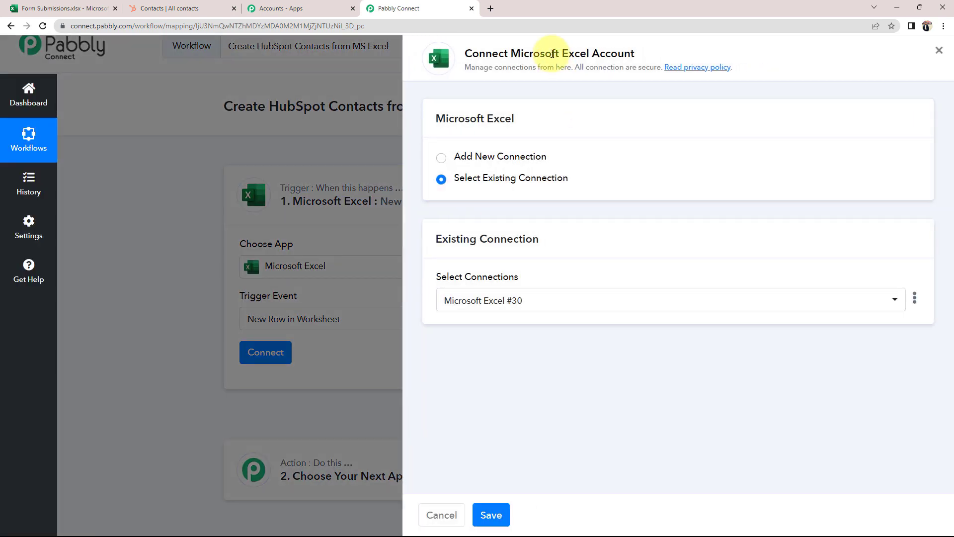
pyautogui.moveTo(513, 48); pyautogui.dragTo(674, 39)
pyautogui.click(583, 54)
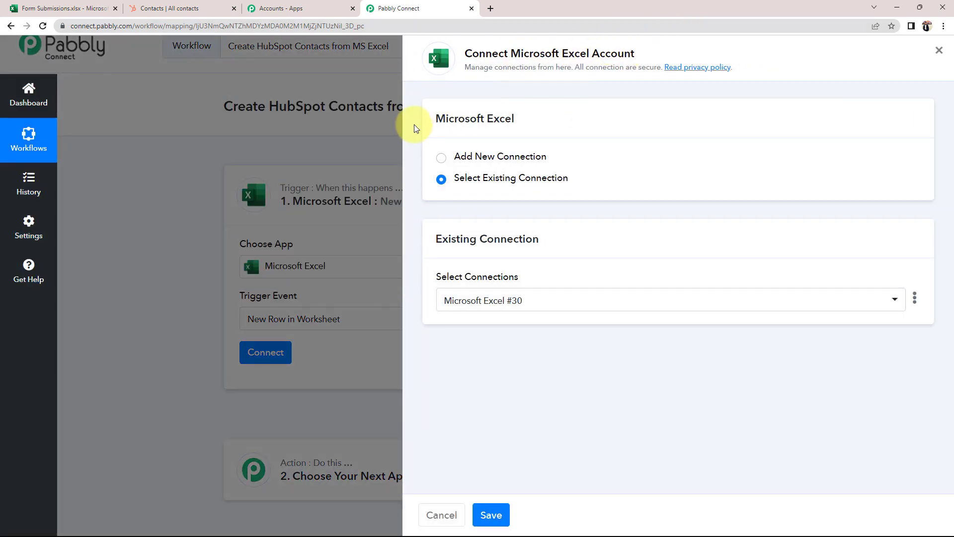
pyautogui.click(442, 158)
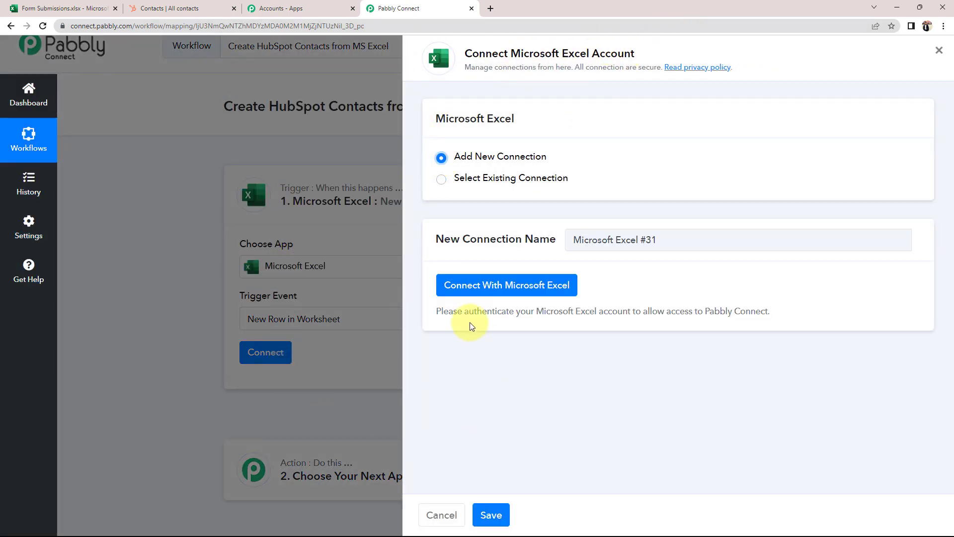
pyautogui.click(511, 284)
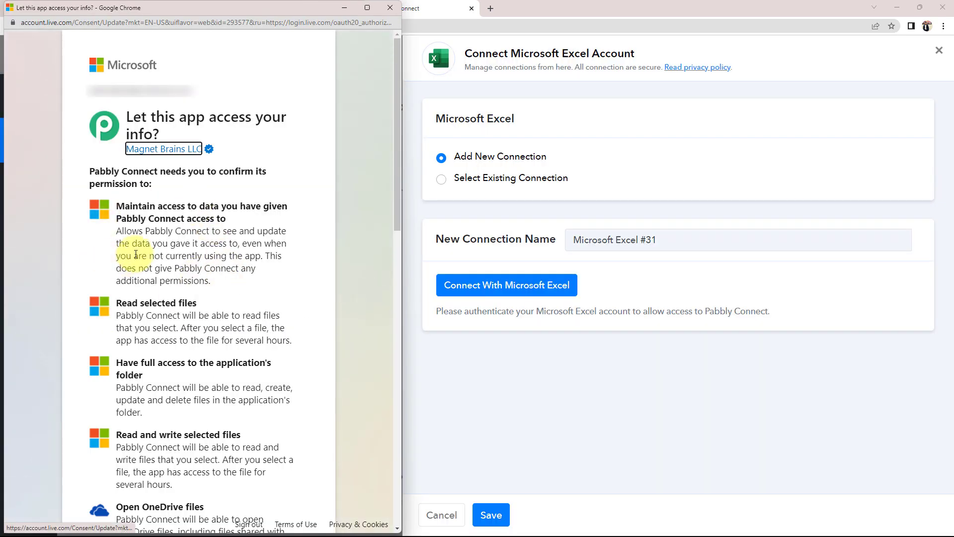
pyautogui.scroll(-15, 161, 313)
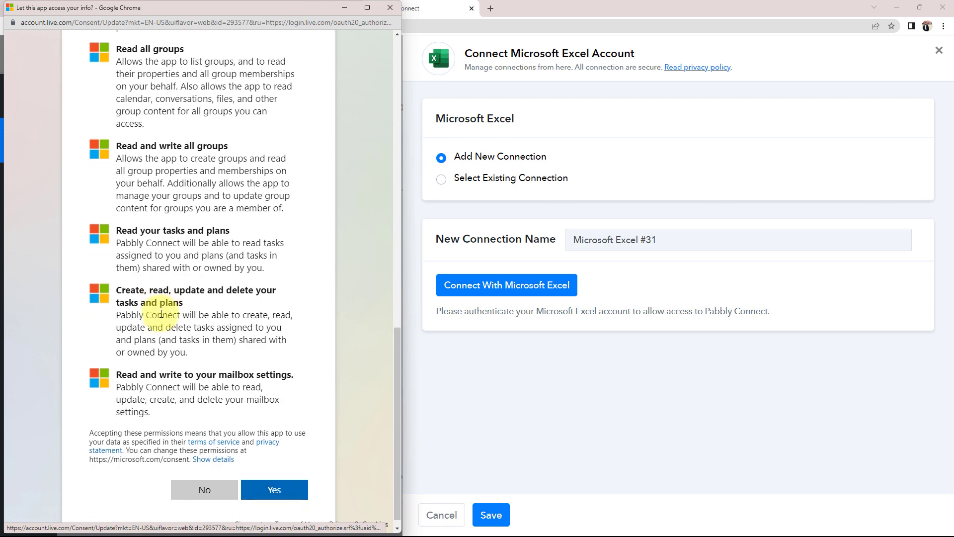
pyautogui.click(272, 479)
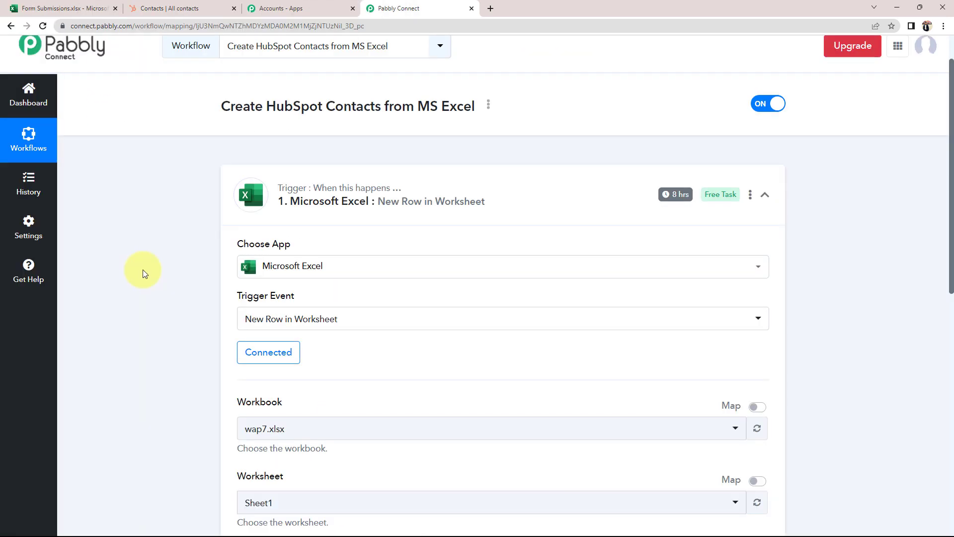
# - Set the trigger's workbook to Form Submissions.xlsx, checking the workbook and worksheet names against the file open in Excel
pyautogui.scroll(-1, 142, 269)
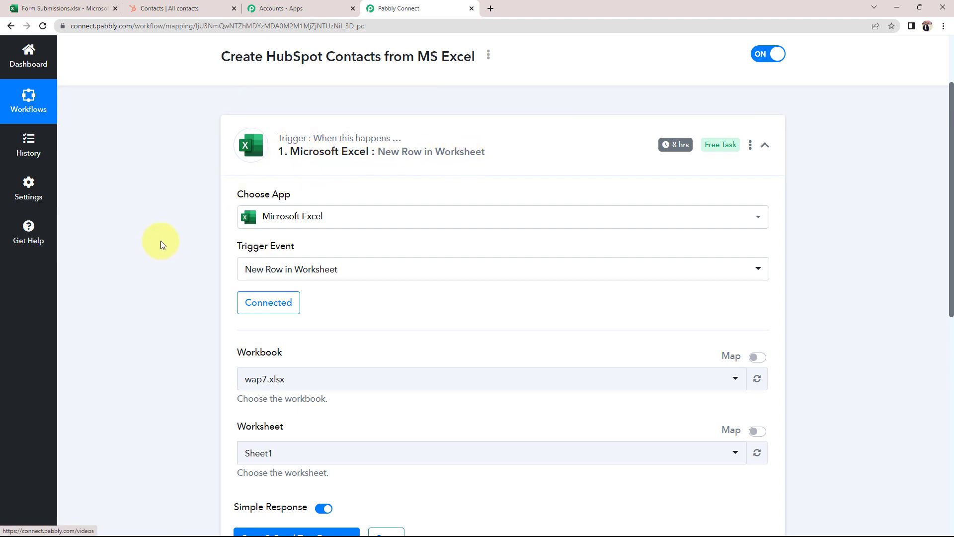
pyautogui.scroll(-2, 121, 230)
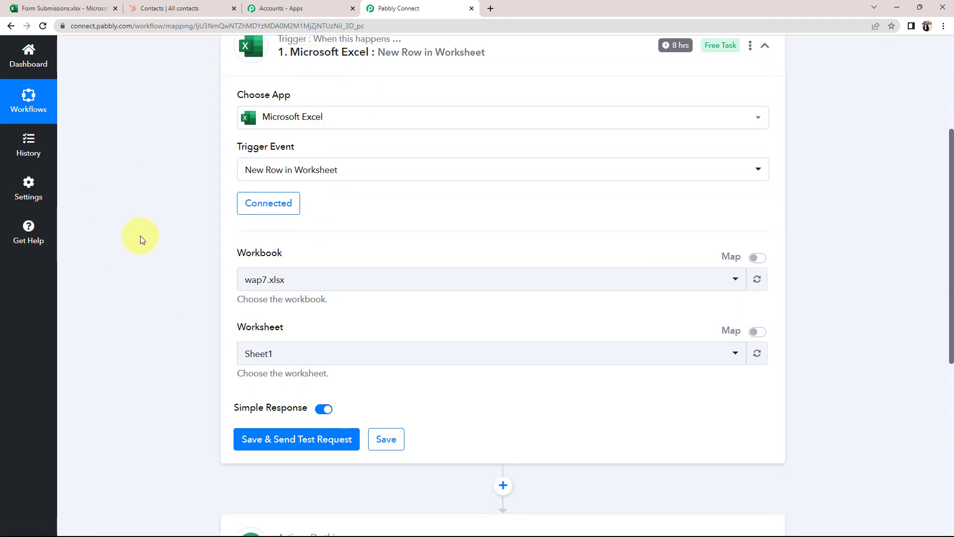
pyautogui.scroll(-2, 137, 240)
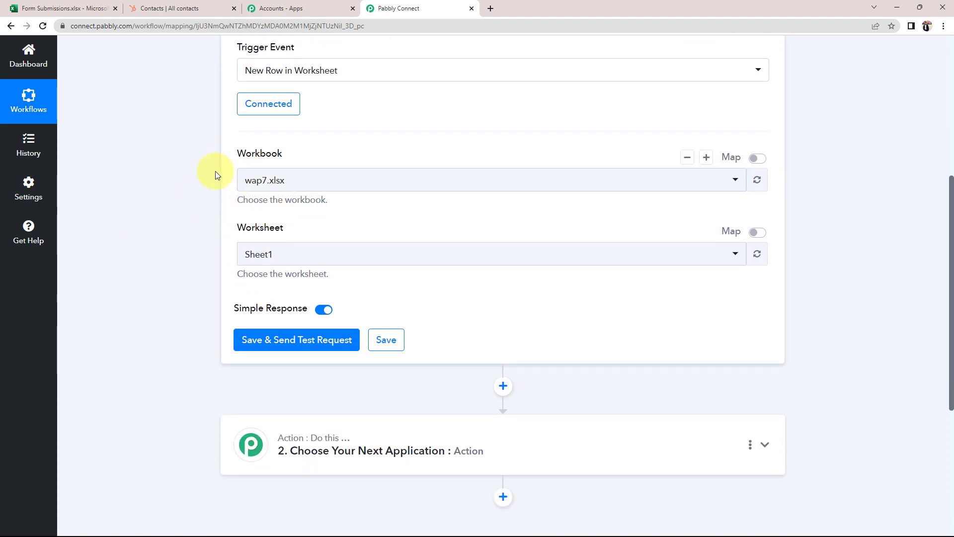
pyautogui.click(50, 8)
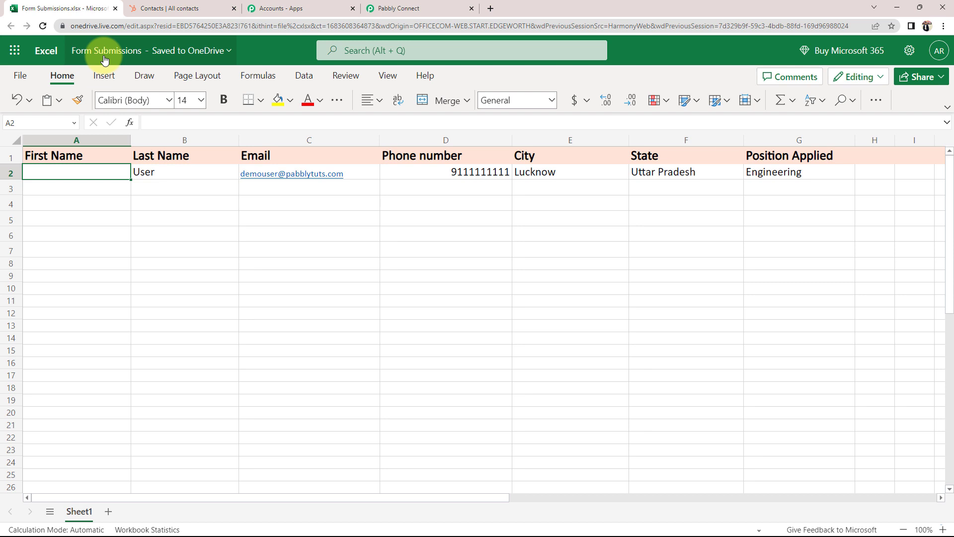
pyautogui.click(446, 7)
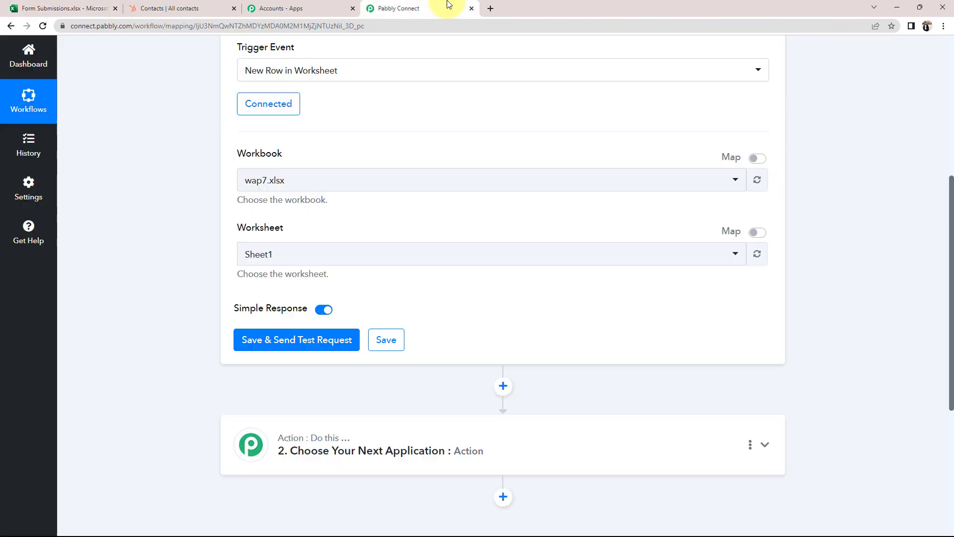
pyautogui.click(248, 181)
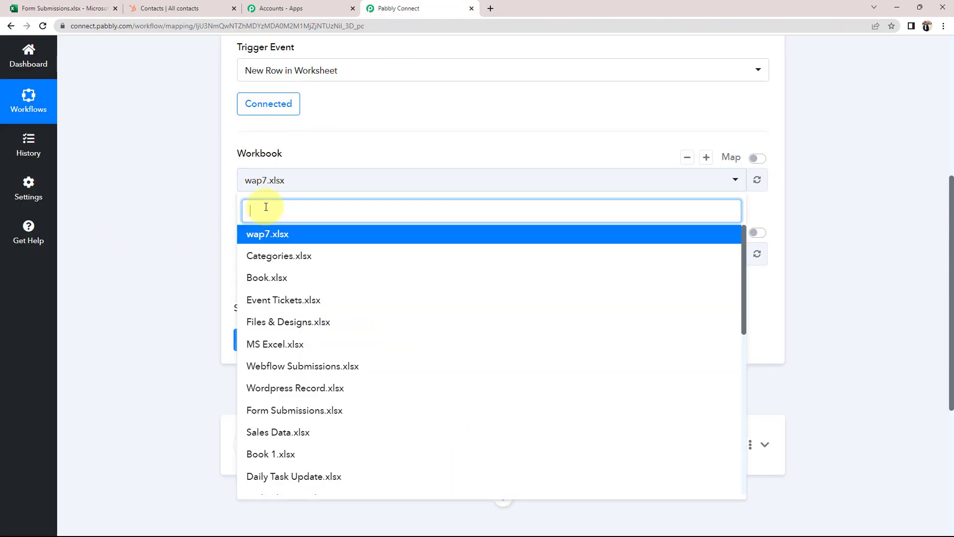
pyautogui.write('form')
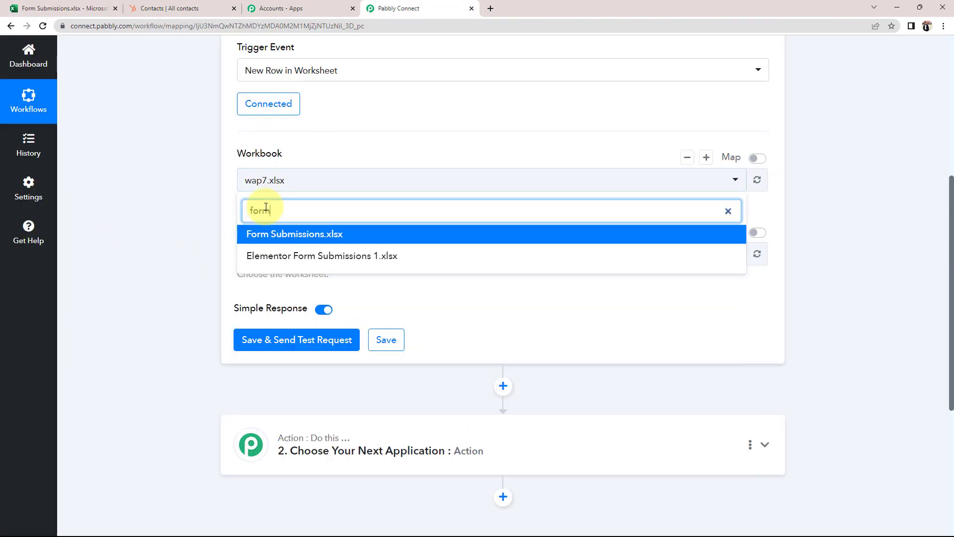
pyautogui.click(279, 236)
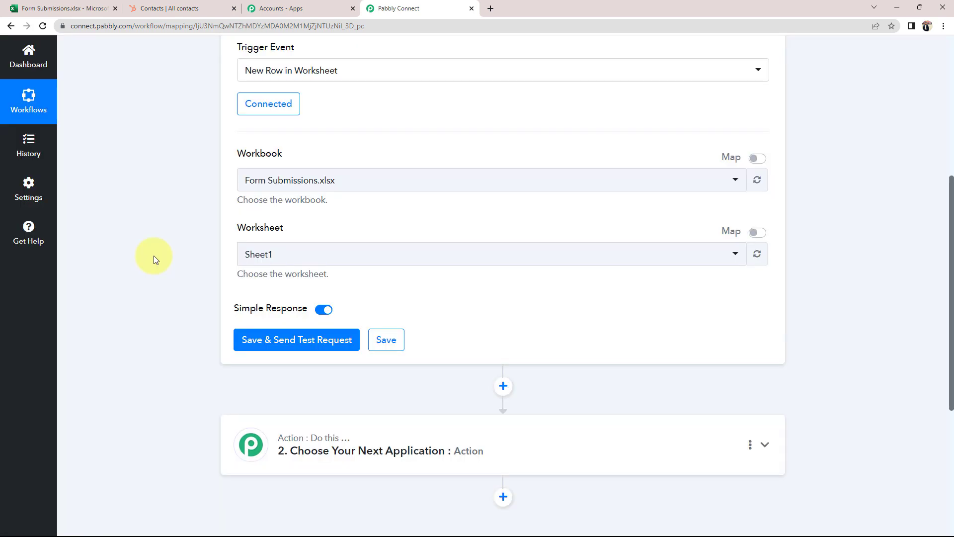
pyautogui.click(64, 7)
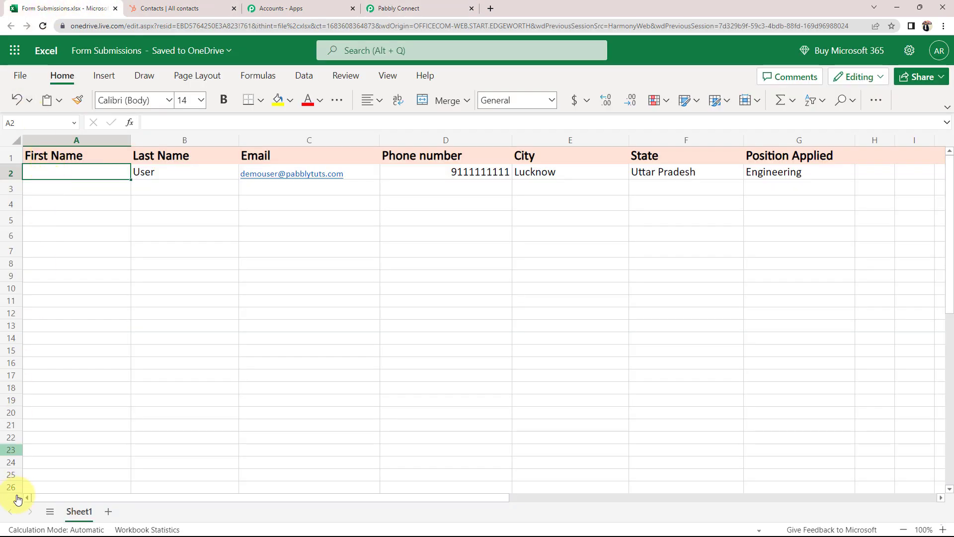
pyautogui.click(399, 8)
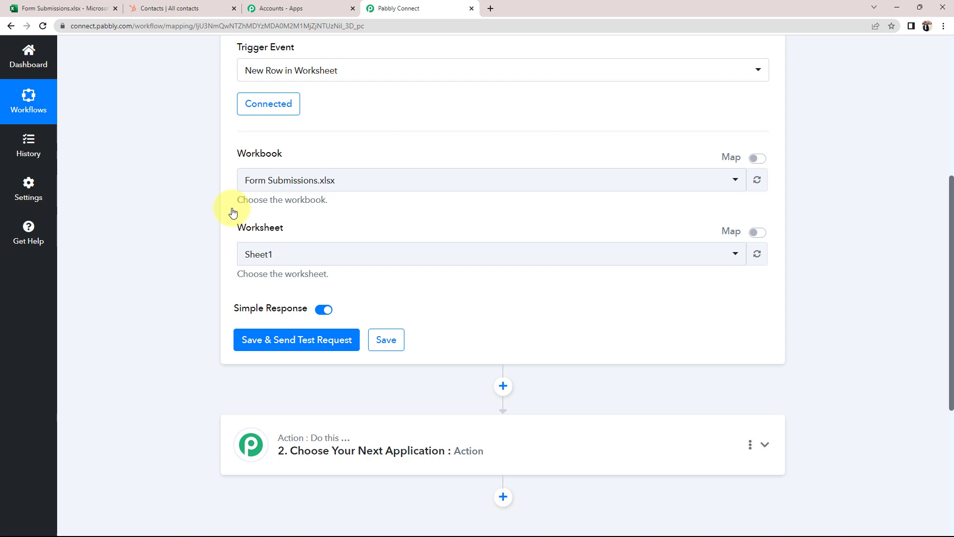
# - Set the trigger's worksheet to Sheet1
pyautogui.click(248, 255)
pyautogui.click(271, 308)
pyautogui.scroll(-1, 199, 328)
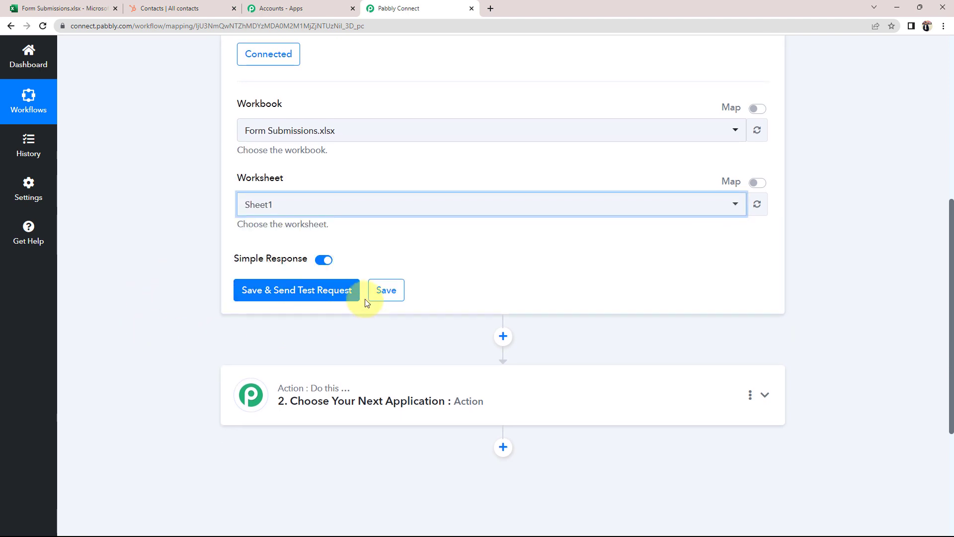
# - Fill in the missing first name in cell A2 of the Form Submissions sheet in Excel, and return to the Pabbly Connect workflow
pyautogui.click(30, 3)
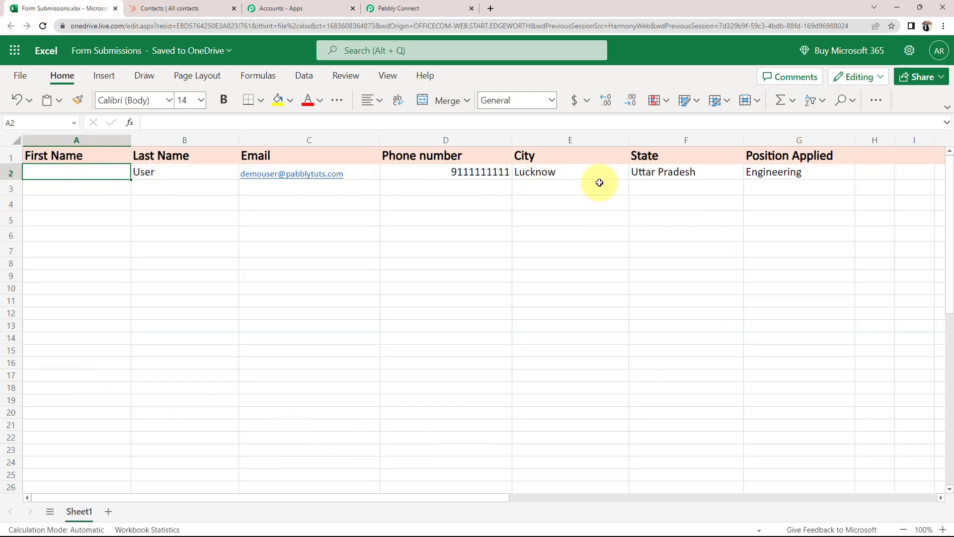
pyautogui.write('Demo')
pyautogui.click(422, 8)
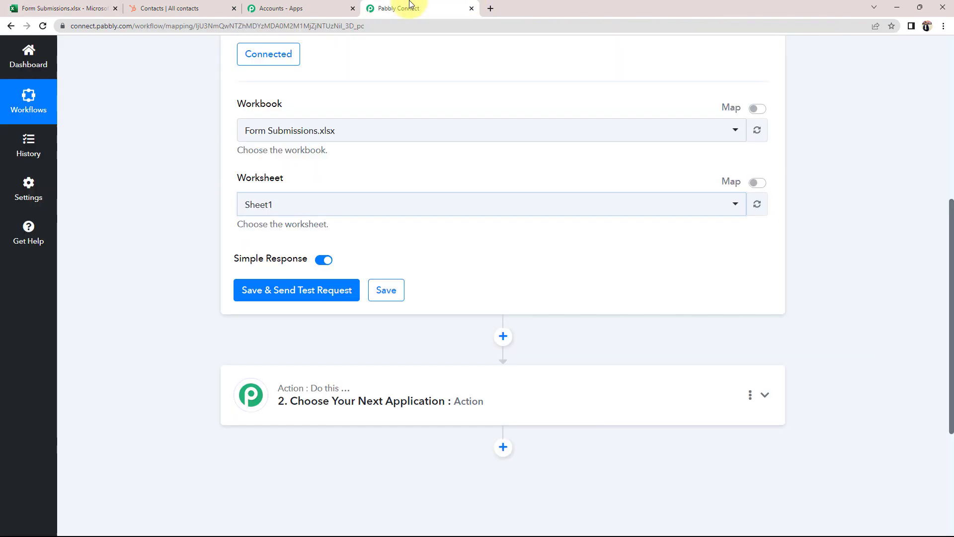
# - Save the trigger and send a test request, checking the received row data against the Form Submissions sheet in Excel
pyautogui.click(292, 298)
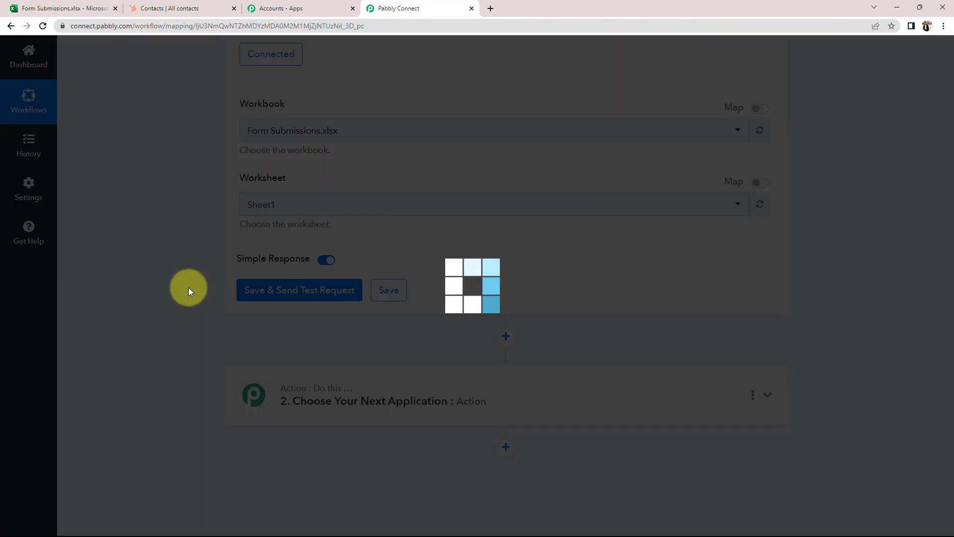
pyautogui.scroll(-3, 188, 291)
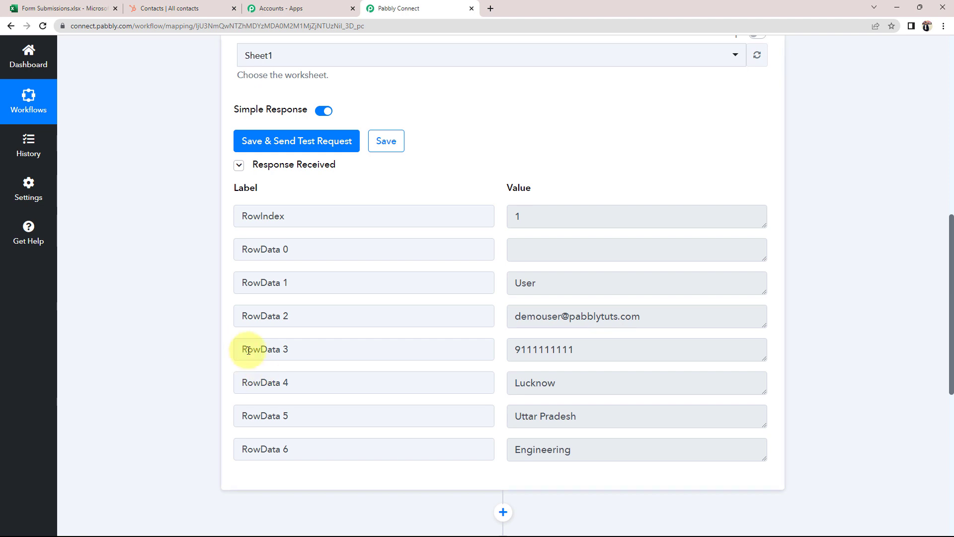
pyautogui.scroll(-1, 497, 348)
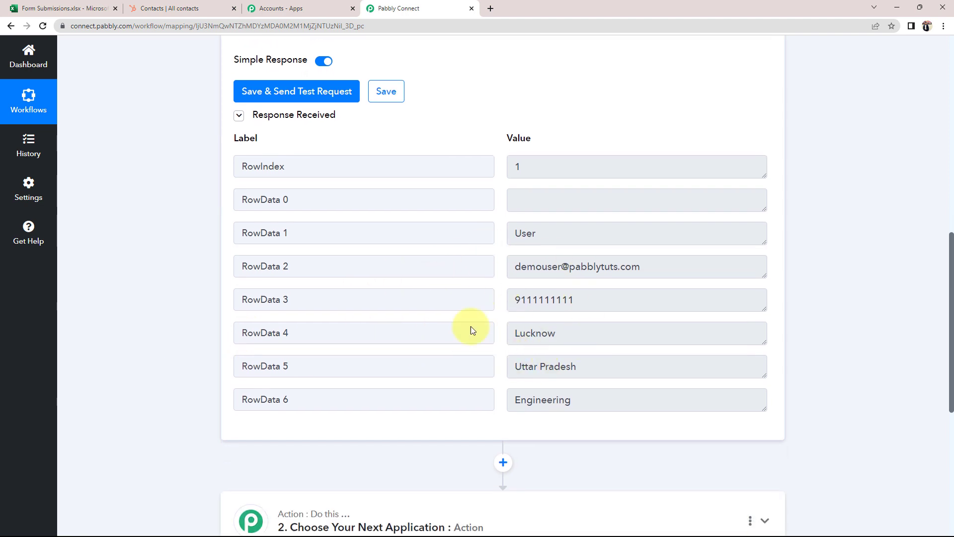
pyautogui.click(43, 5)
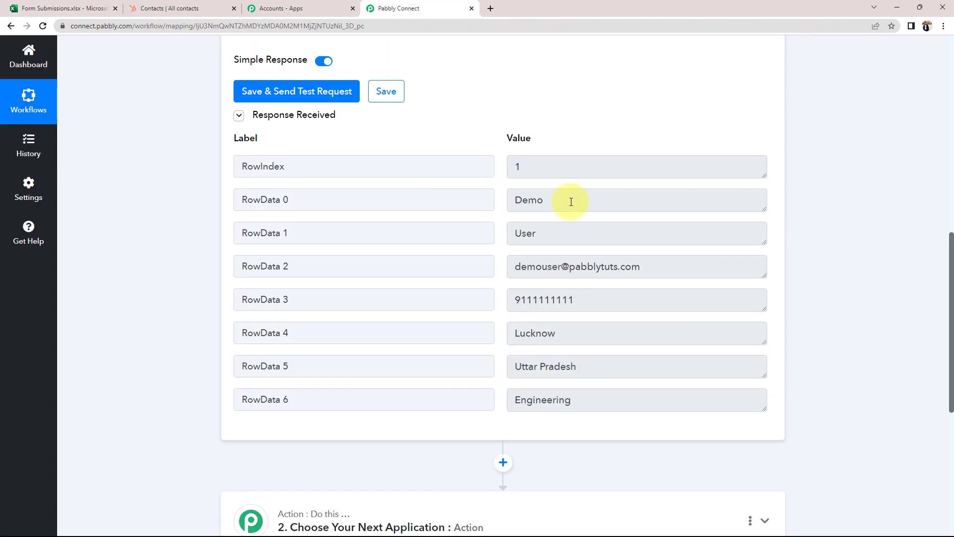
# - Review the received response from RowData 0 to RowData 5 and the trigger's settings
pyautogui.moveTo(570, 201); pyautogui.dragTo(502, 201)
pyautogui.press('Tab')
pyautogui.press('Tab')
pyautogui.press('Tab')
pyautogui.press('Tab')
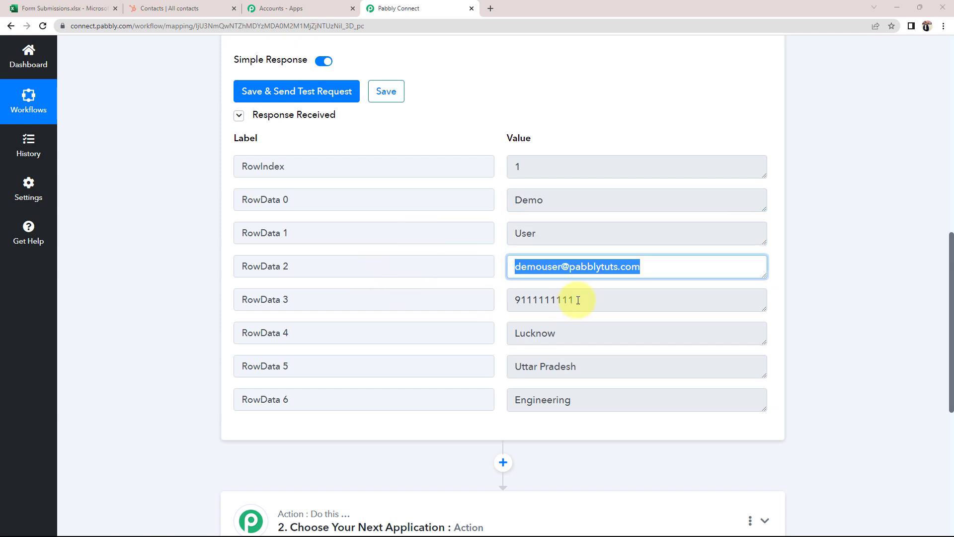
pyautogui.press('Tab')
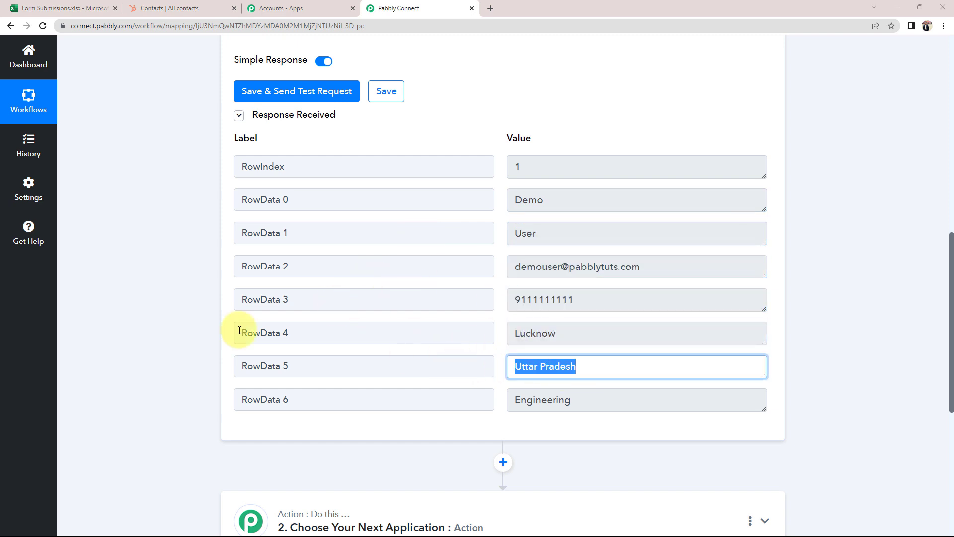
pyautogui.scroll(6, 228, 293)
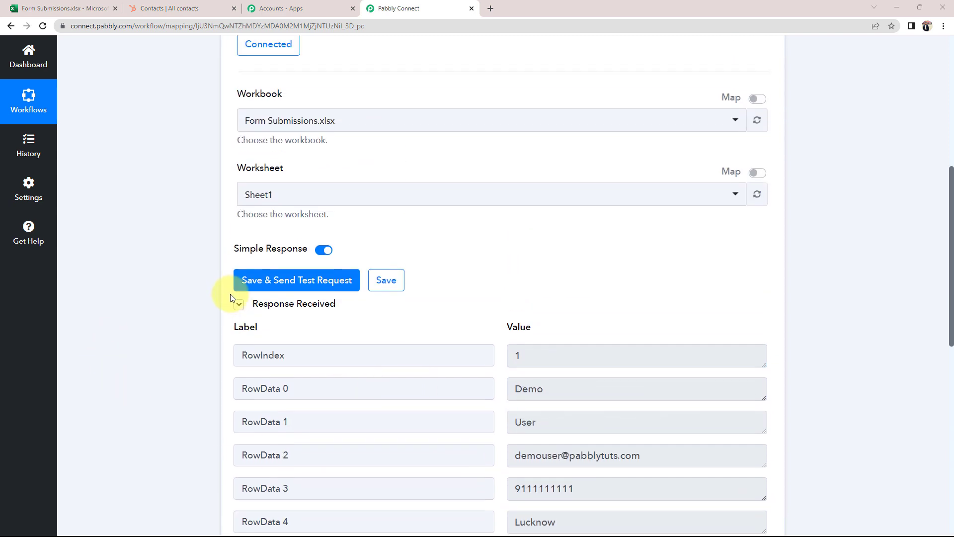
pyautogui.scroll(4, 129, 329)
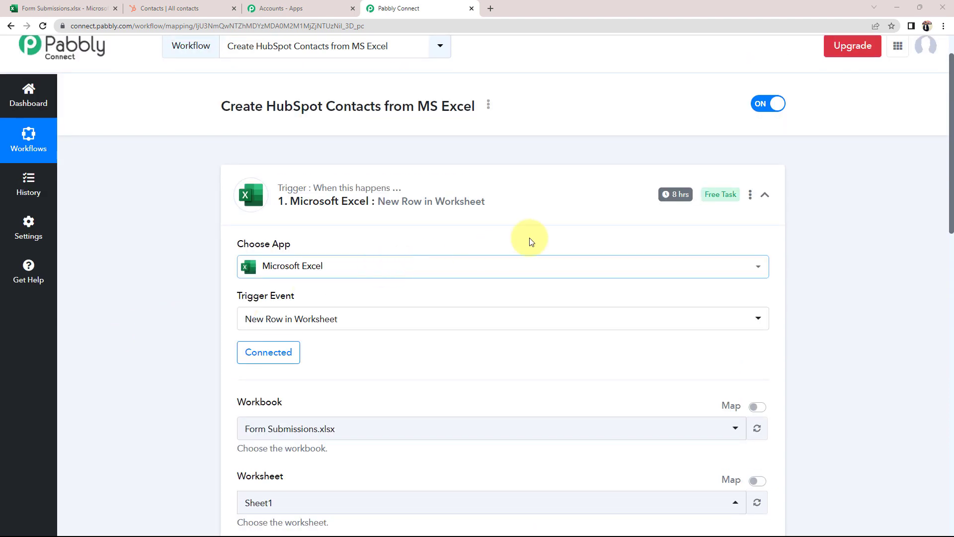
# - Collapse the Microsoft Excel trigger to check its polling interval, and reopen it to review the received row data
pyautogui.click(541, 207)
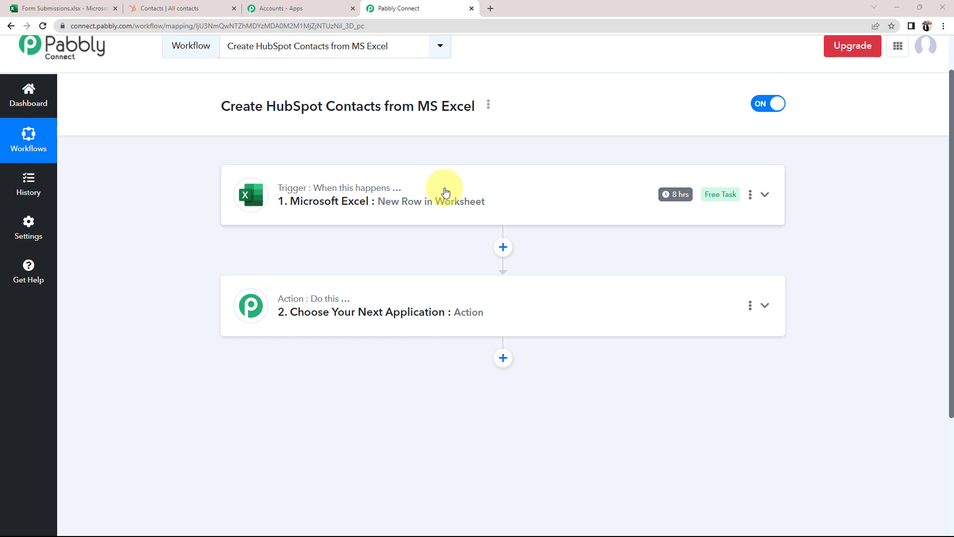
pyautogui.moveTo(675, 197)
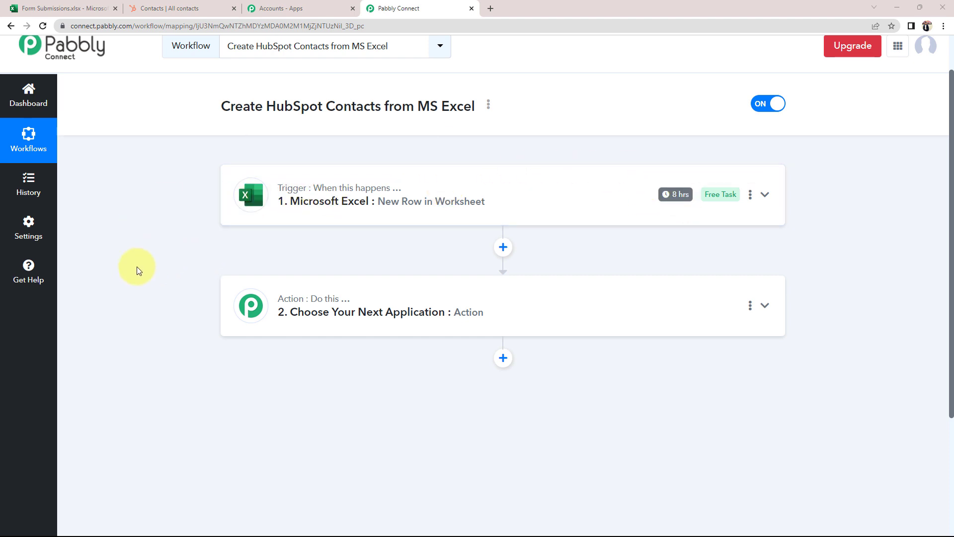
pyautogui.click(319, 197)
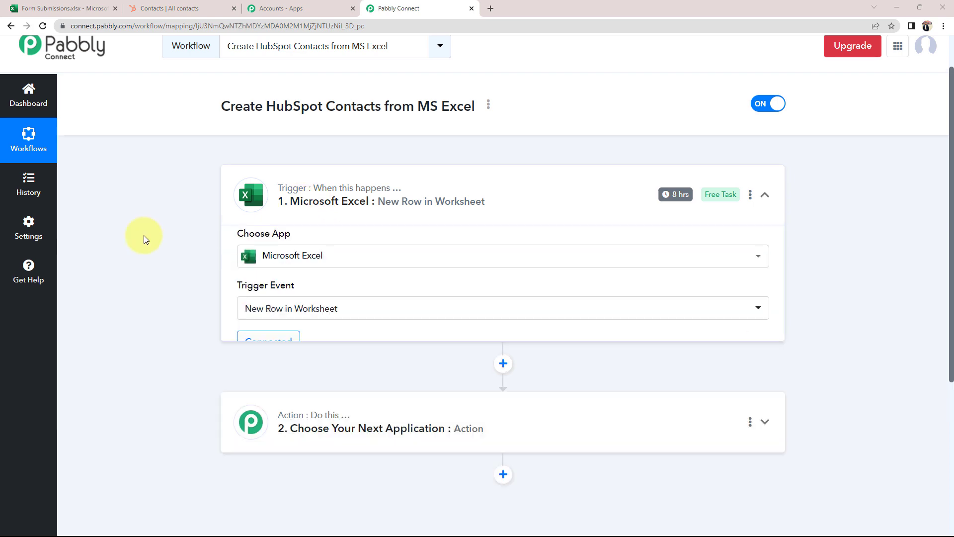
pyautogui.scroll(-10, 119, 279)
pyautogui.click(513, 329)
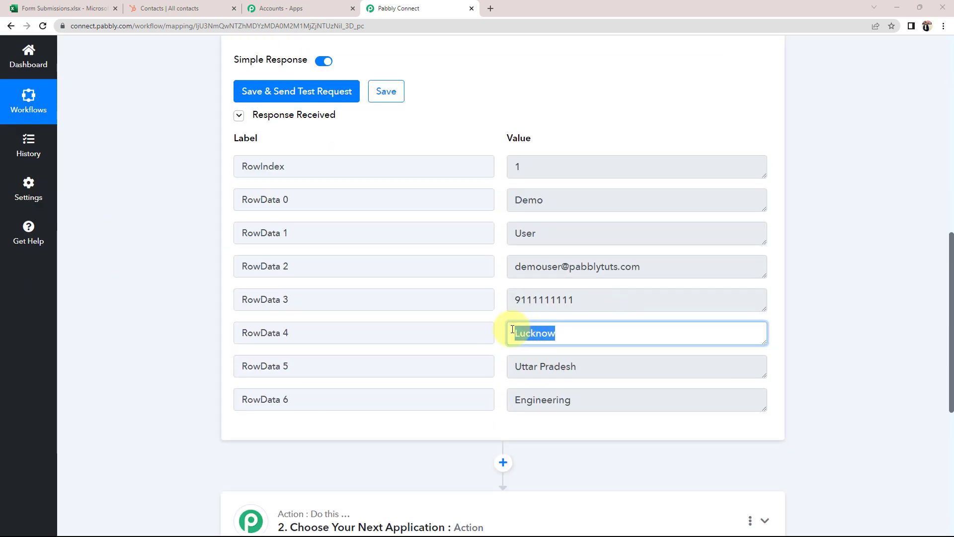
pyautogui.scroll(-6, 136, 321)
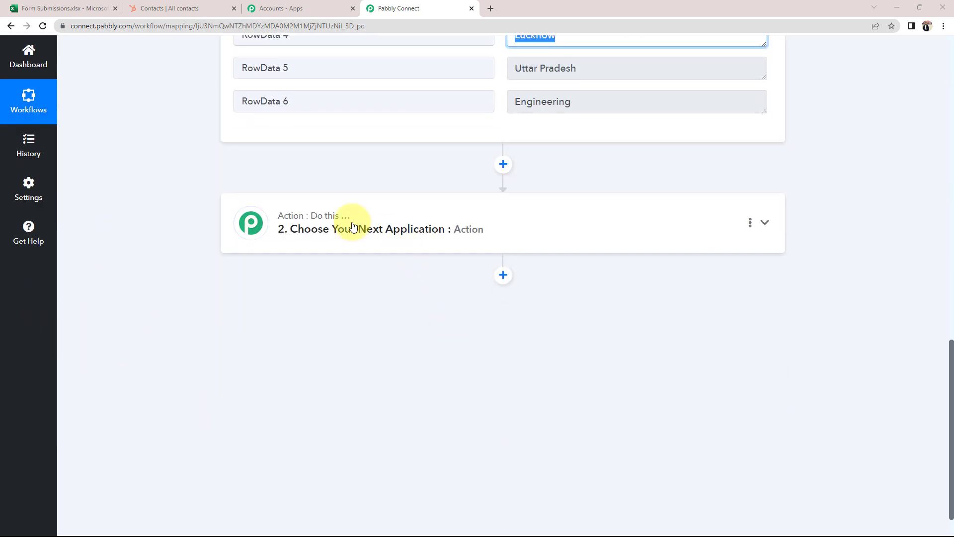
# - Set the workflow's action application to HubSpot CRM with the Create a Contact event
pyautogui.click(352, 213)
pyautogui.click(300, 298)
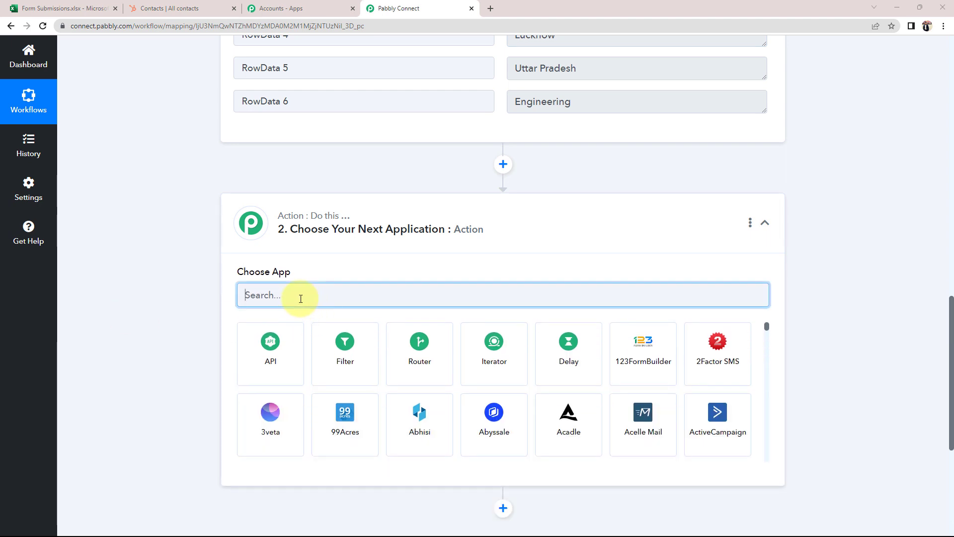
pyautogui.write('hubs')
pyautogui.click(283, 348)
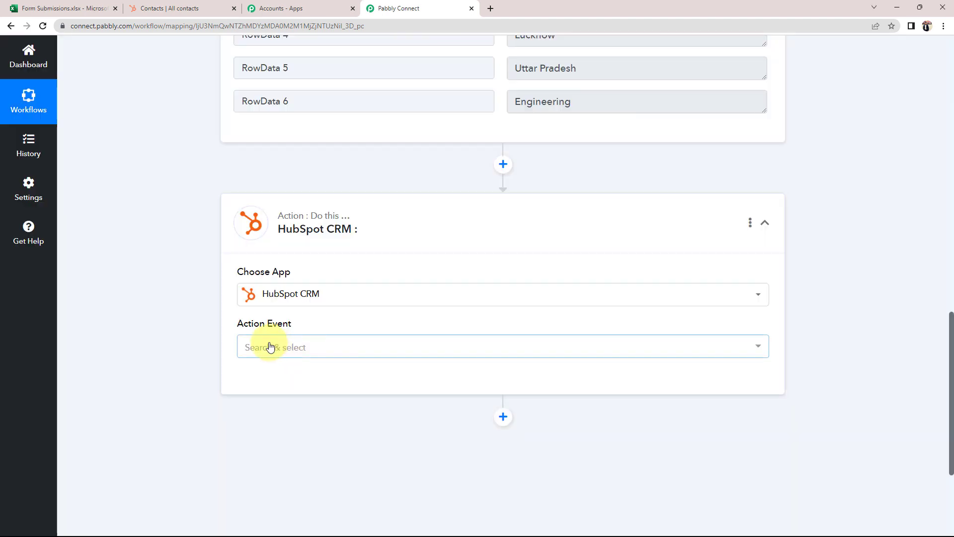
pyautogui.click(269, 346)
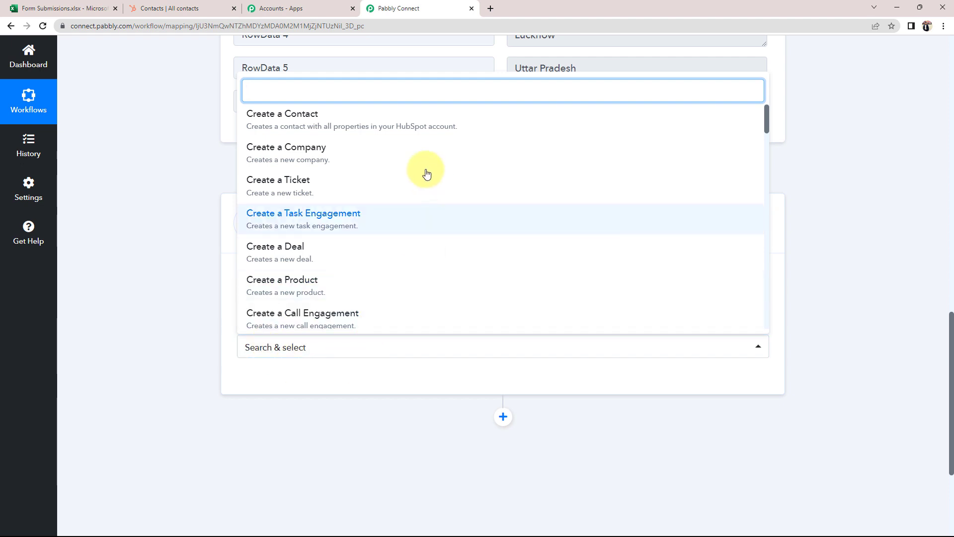
pyautogui.click(335, 125)
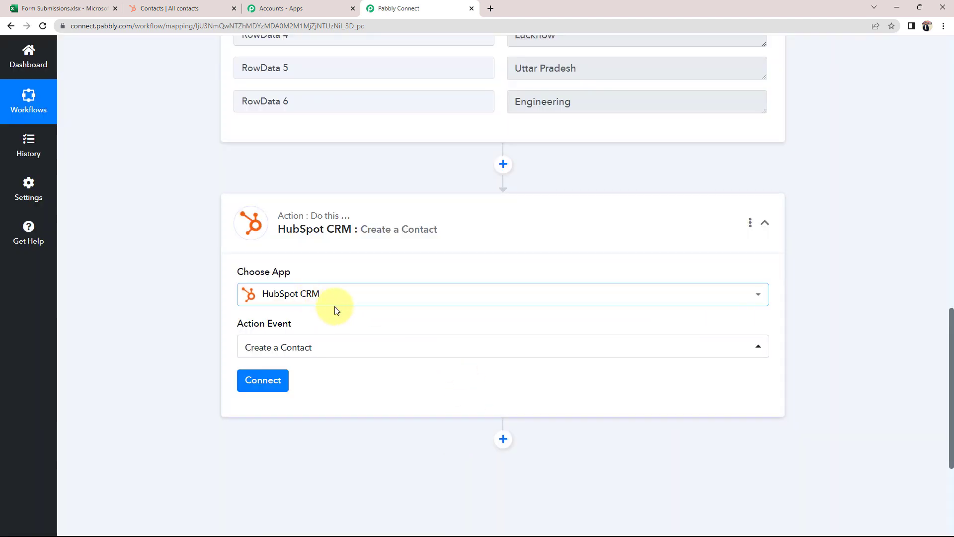
# - Add a new HubSpot CRM connection to the action and authorize it with the pabbly account
pyautogui.click(262, 380)
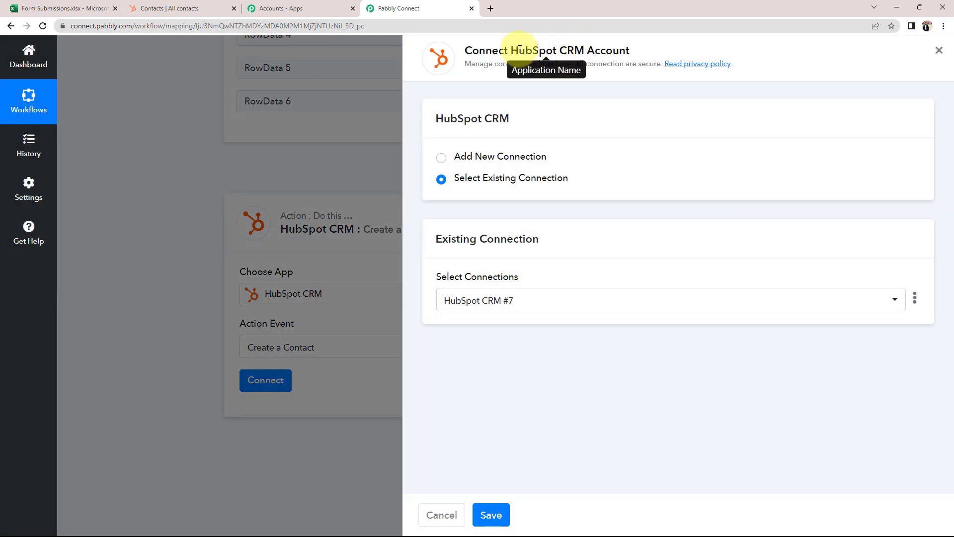
pyautogui.moveTo(519, 50); pyautogui.dragTo(630, 50)
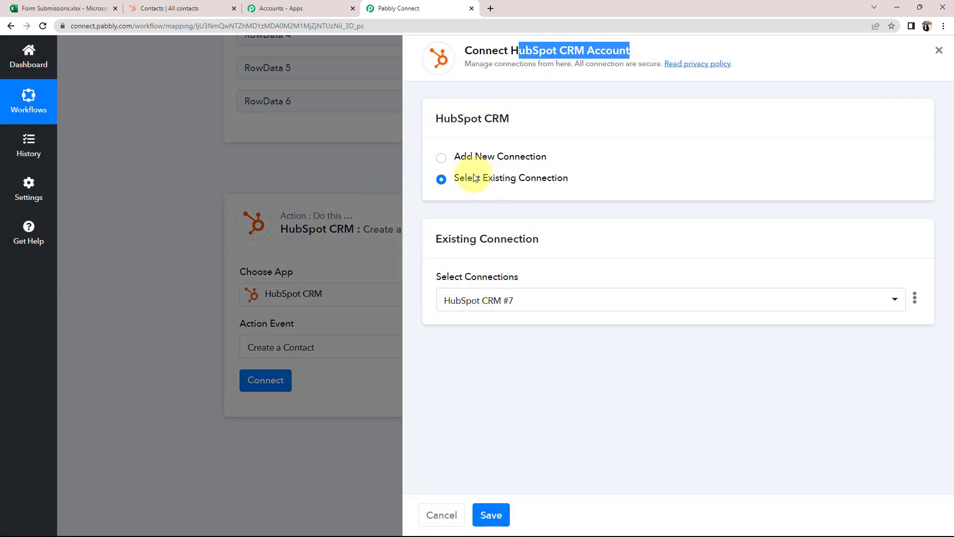
pyautogui.click(441, 157)
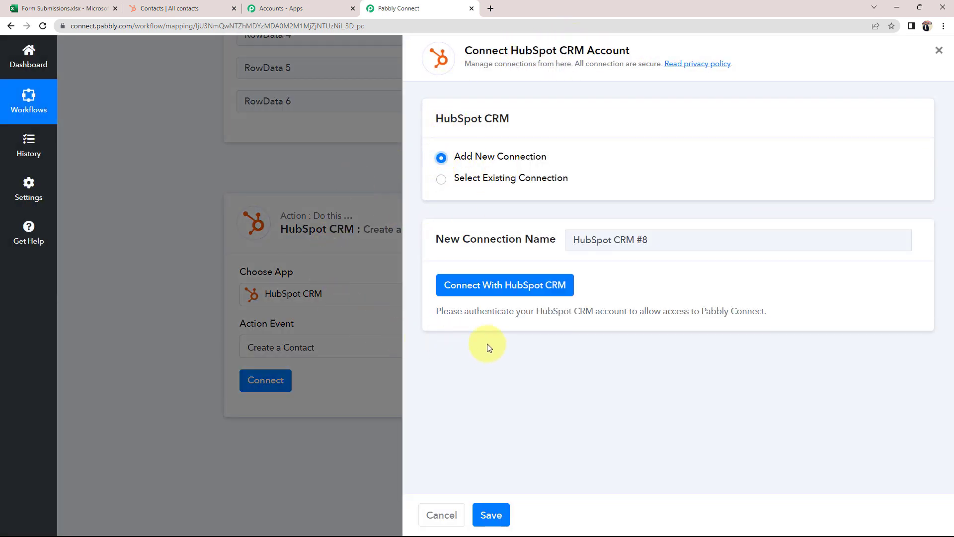
pyautogui.click(499, 288)
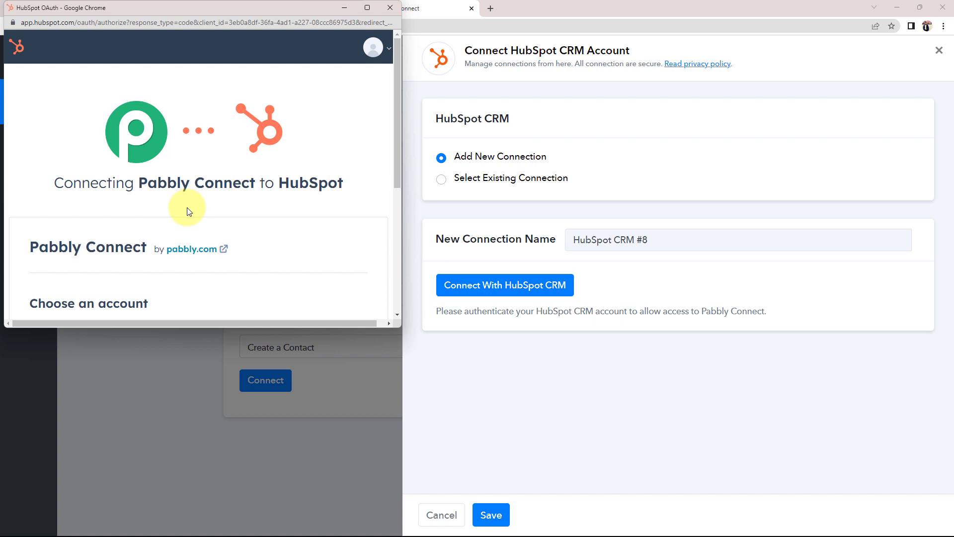
pyautogui.scroll(-5, 187, 207)
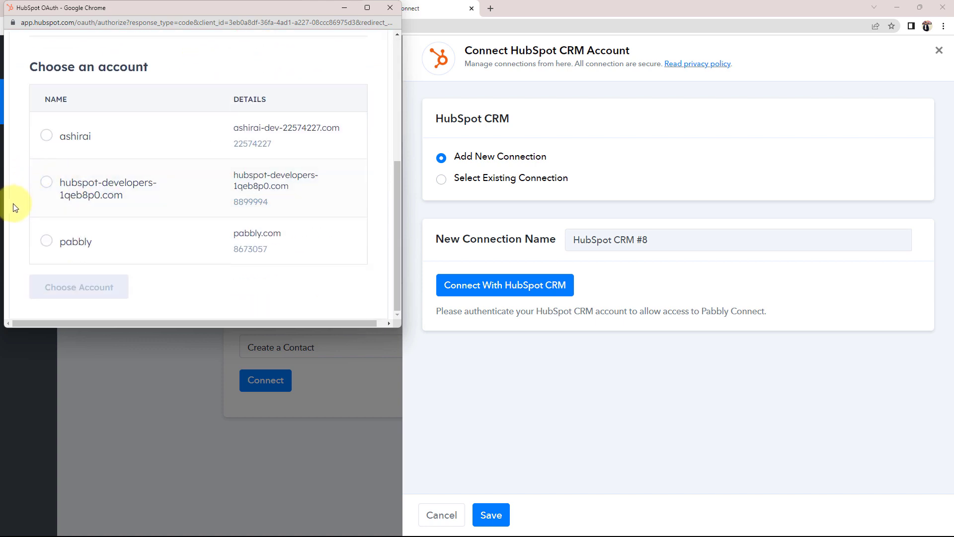
pyautogui.click(46, 241)
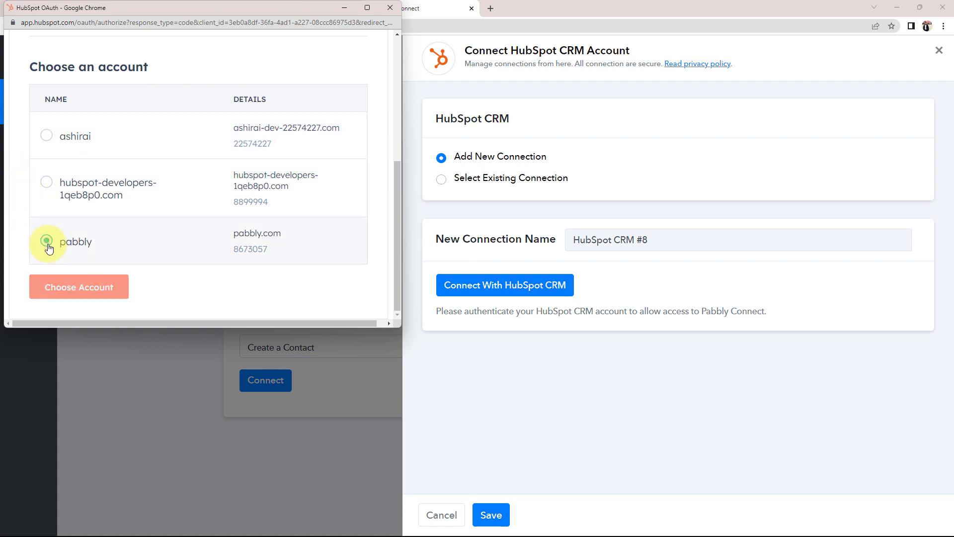
pyautogui.click(61, 293)
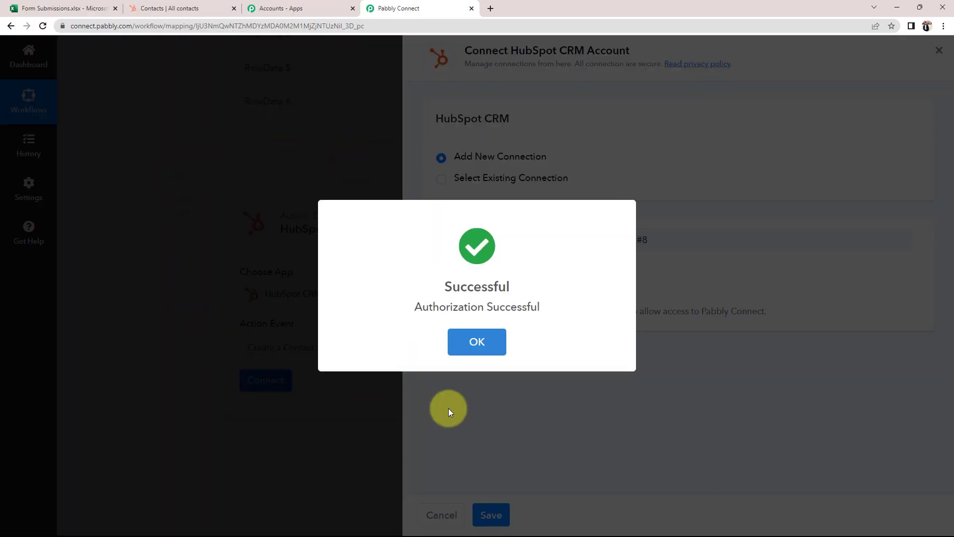
pyautogui.click(477, 342)
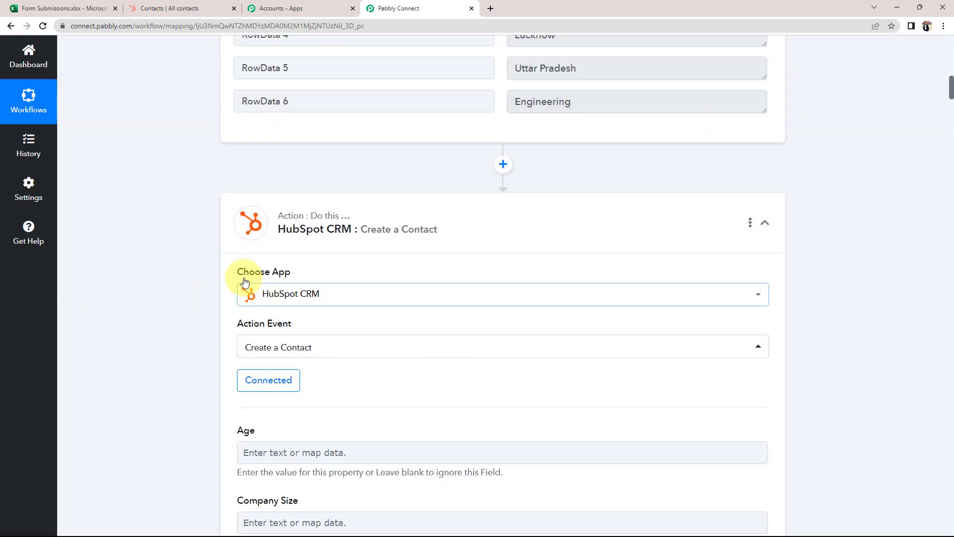
# - Look through the contact property fields offered by the HubSpot CRM Create a Contact action
pyautogui.scroll(-1, 120, 329)
pyautogui.scroll(-10, 120, 329)
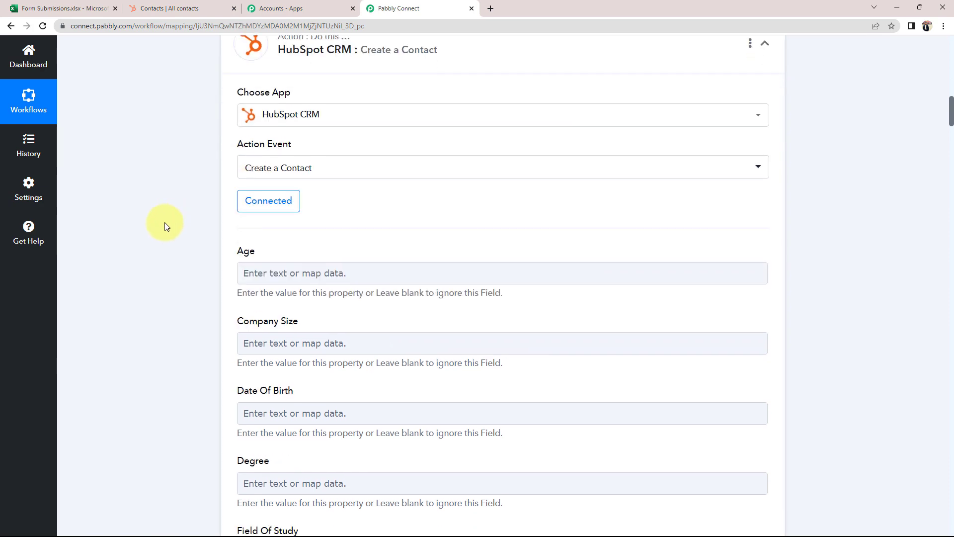
pyautogui.scroll(-20, 116, 291)
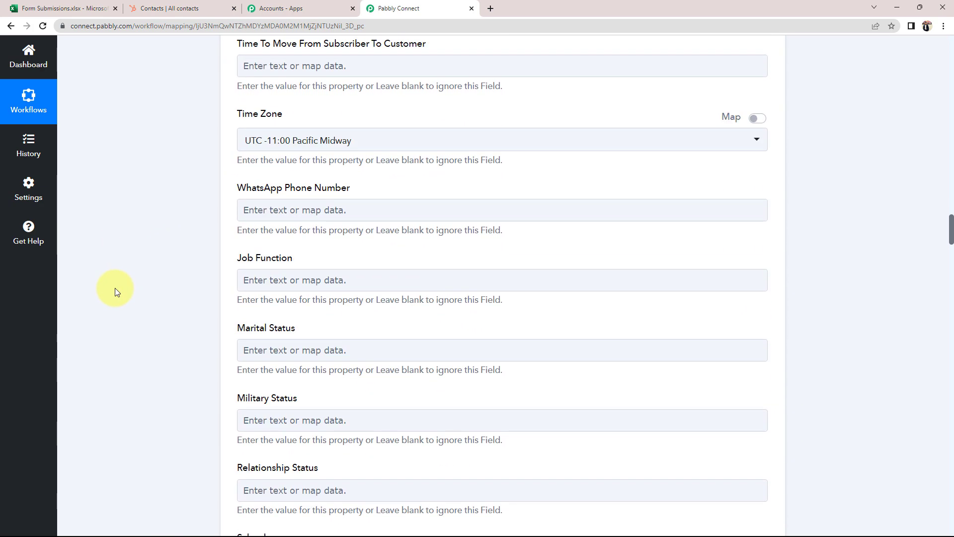
pyautogui.scroll(12, 115, 287)
pyautogui.scroll(3, 115, 287)
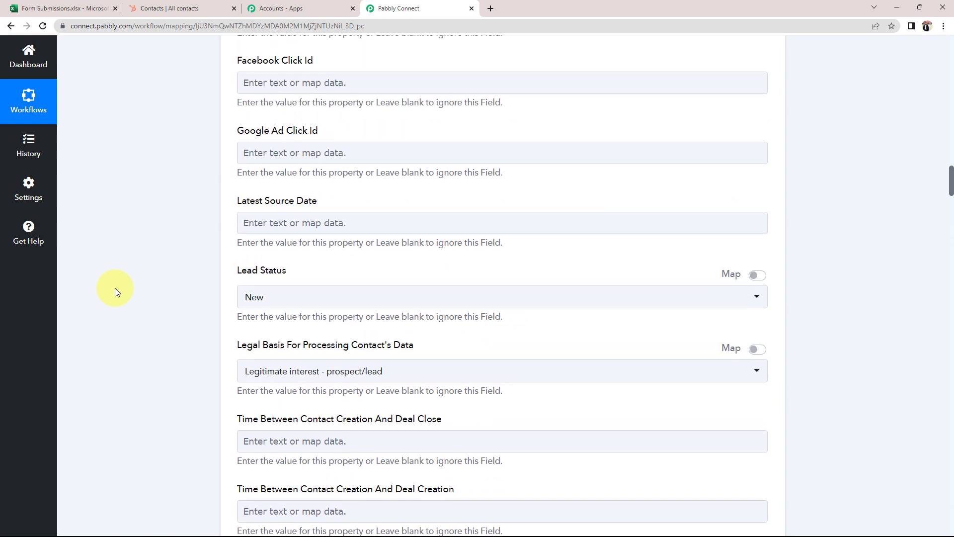
pyautogui.scroll(15, 115, 288)
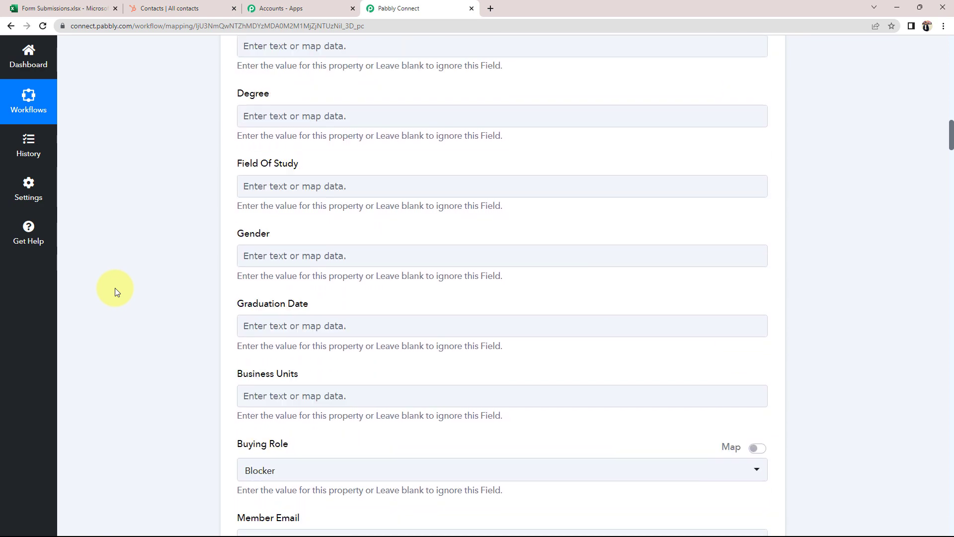
pyautogui.scroll(6, 115, 288)
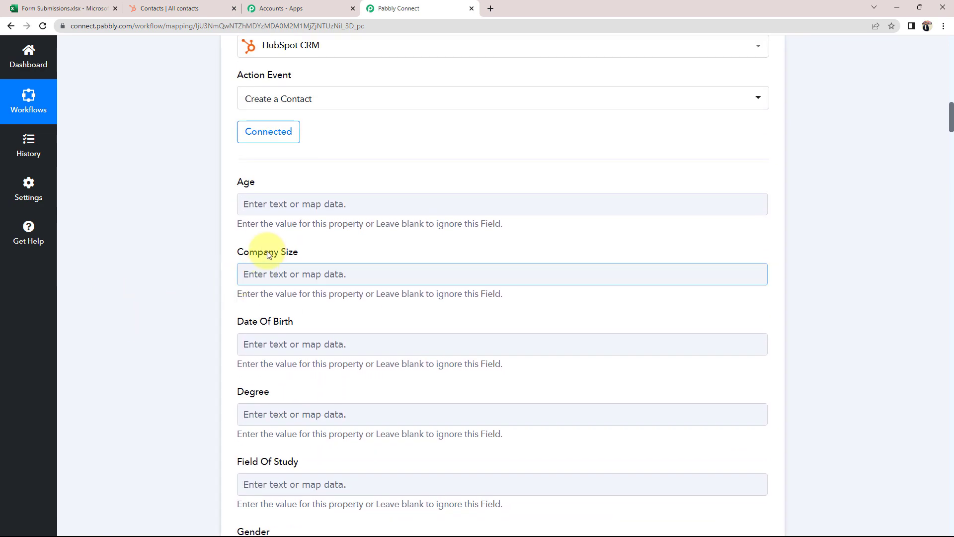
# - Choose New as the contact's Lead Status in the HubSpot CRM action
pyautogui.scroll(-6, 135, 354)
pyautogui.scroll(-14, 134, 356)
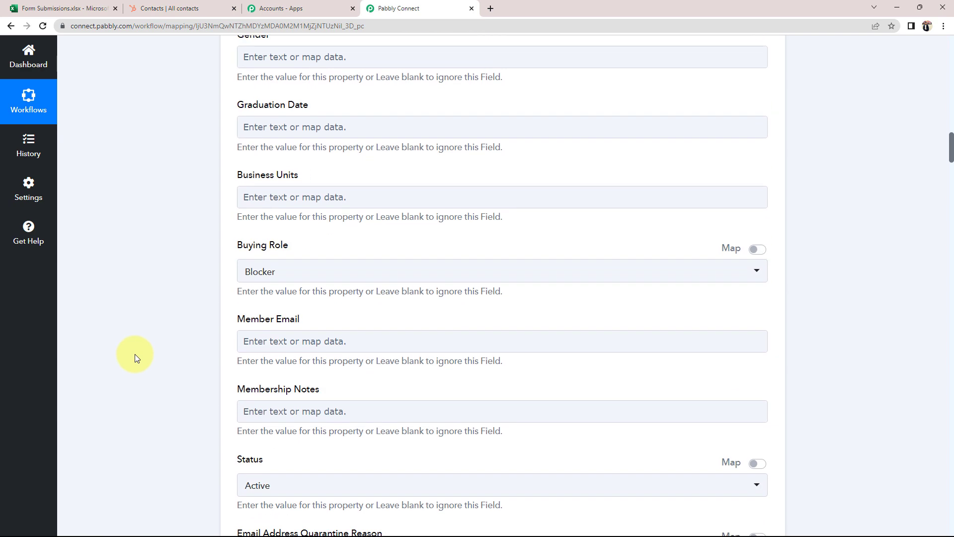
pyautogui.scroll(-5, 132, 357)
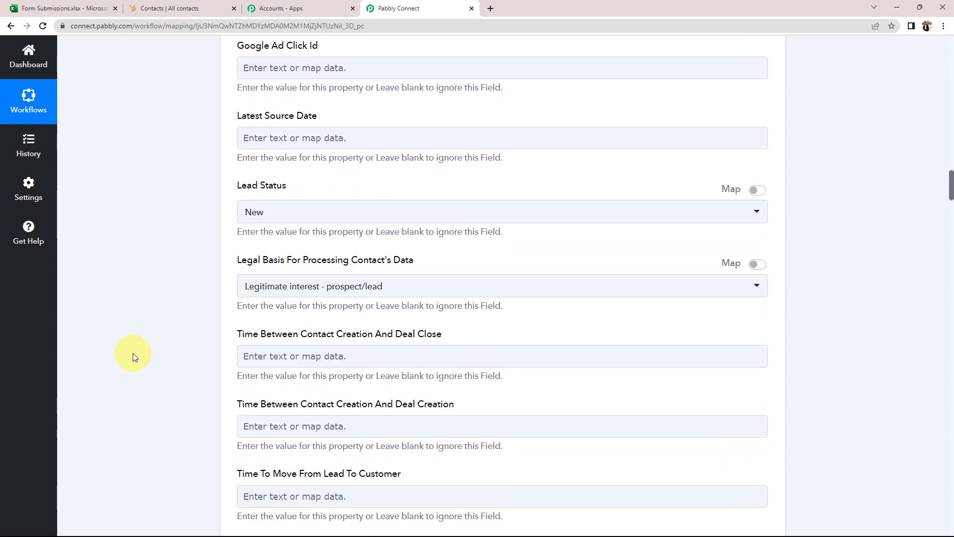
pyautogui.click(254, 98)
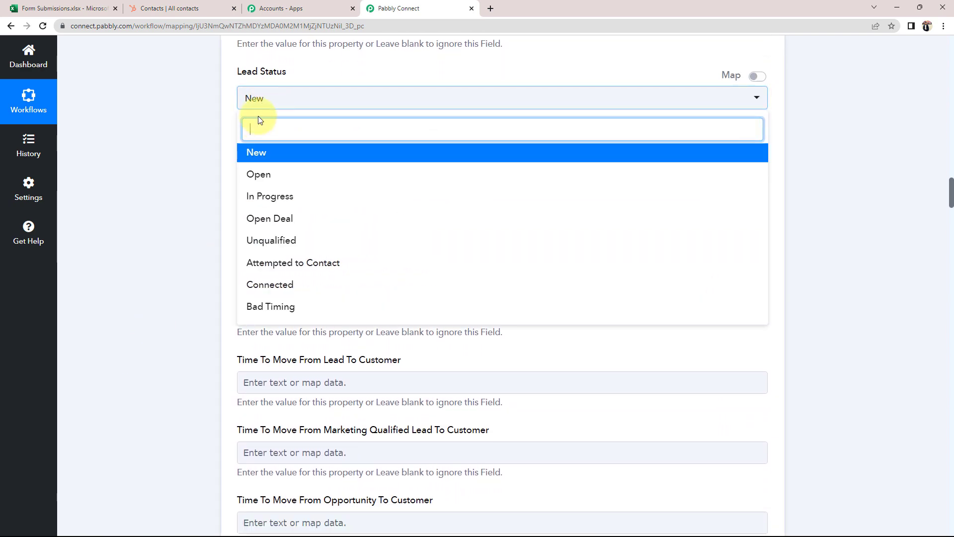
pyautogui.click(257, 154)
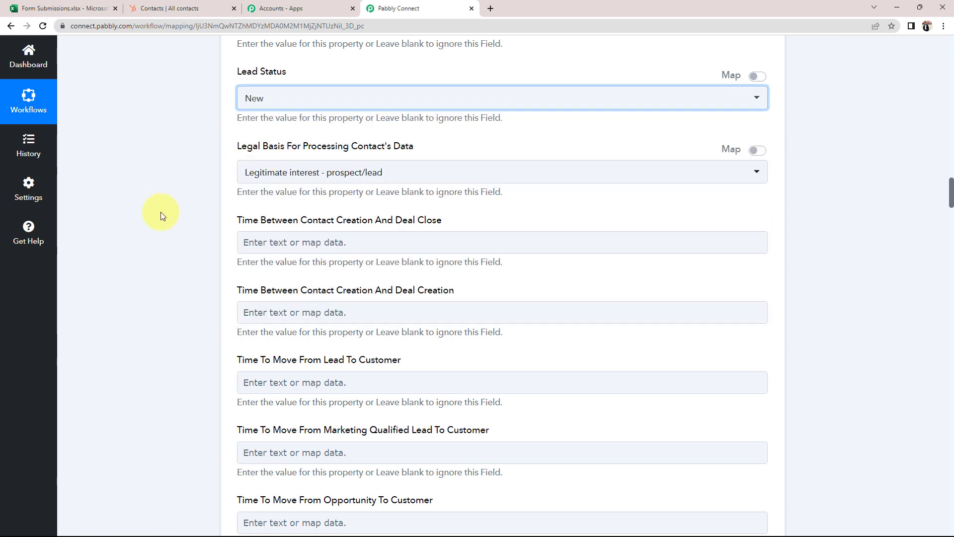
# - Locate the First Name field and check the column headers of the Form Submissions workbook in Excel before returning to Pabbly Connect
pyautogui.scroll(-8, 157, 212)
pyautogui.scroll(-10, 158, 214)
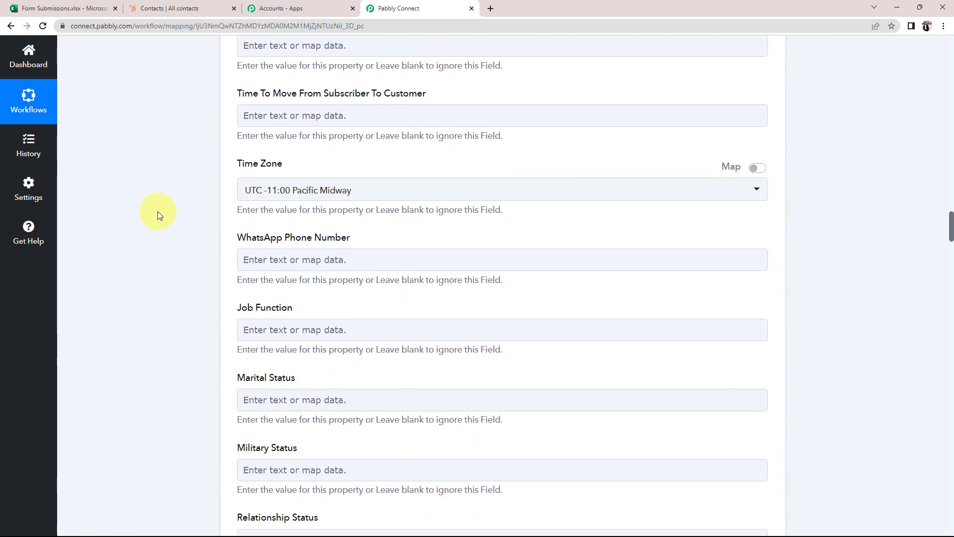
pyautogui.scroll(-8, 158, 212)
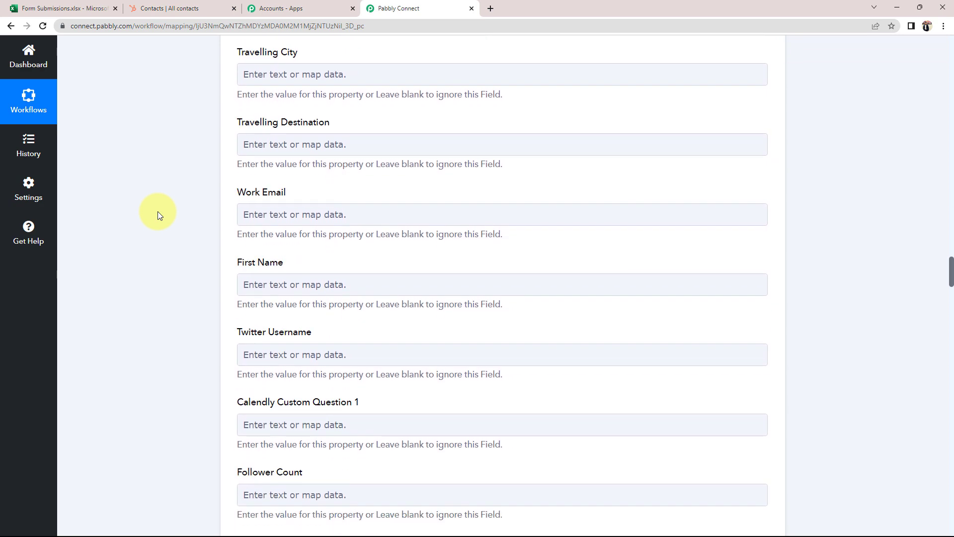
pyautogui.scroll(-2, 157, 211)
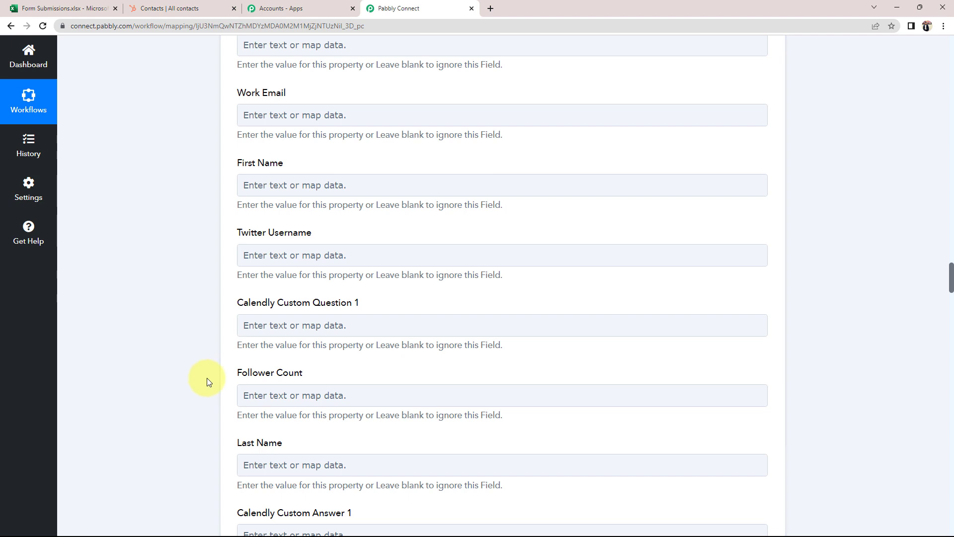
pyautogui.click(250, 185)
pyautogui.click(151, 208)
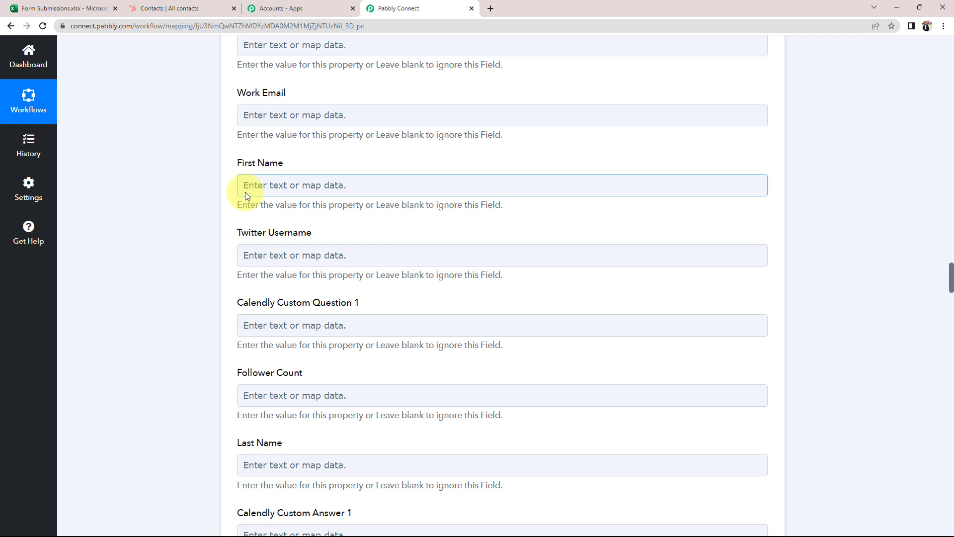
pyautogui.click(62, 8)
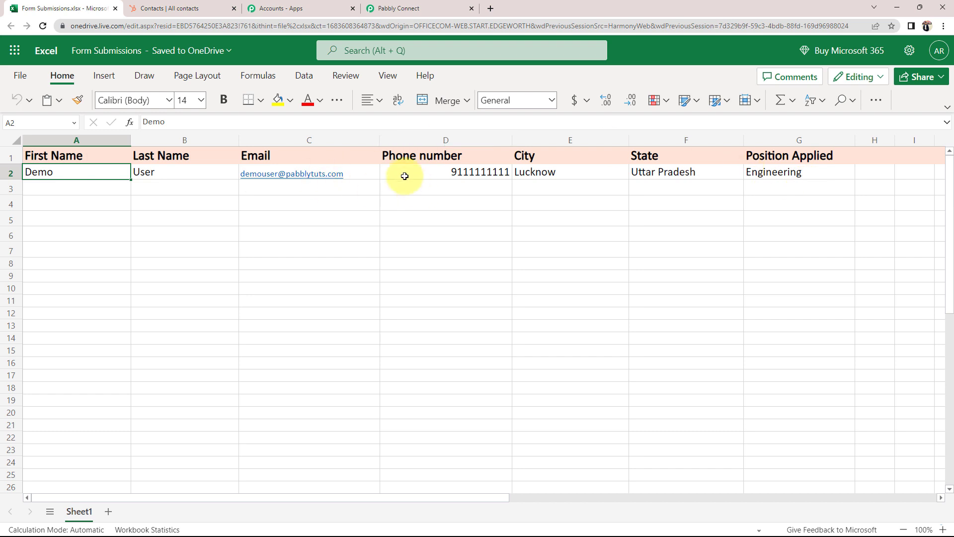
pyautogui.click(371, 11)
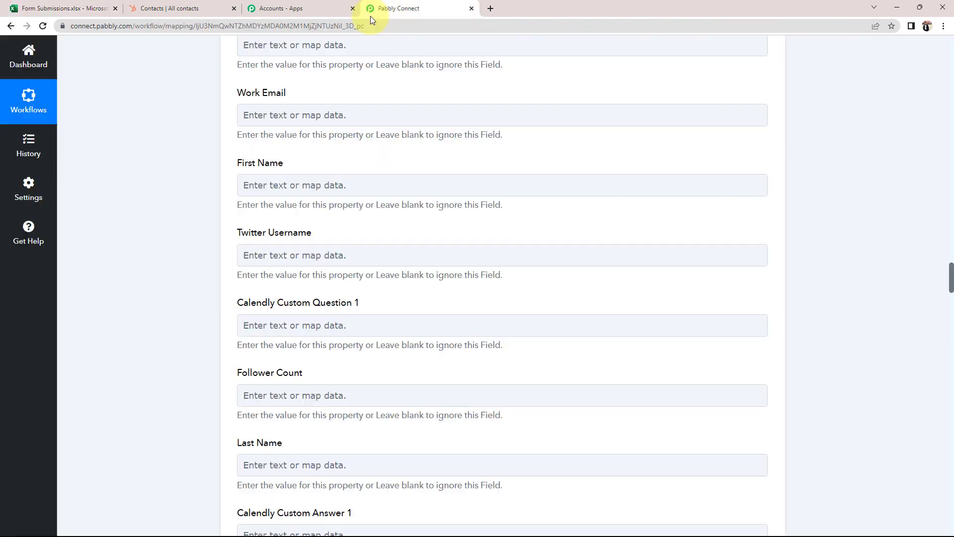
# - Map the contact's First Name field to RowData 0 from the Microsoft Excel New Row in Worksheet trigger
pyautogui.click(256, 187)
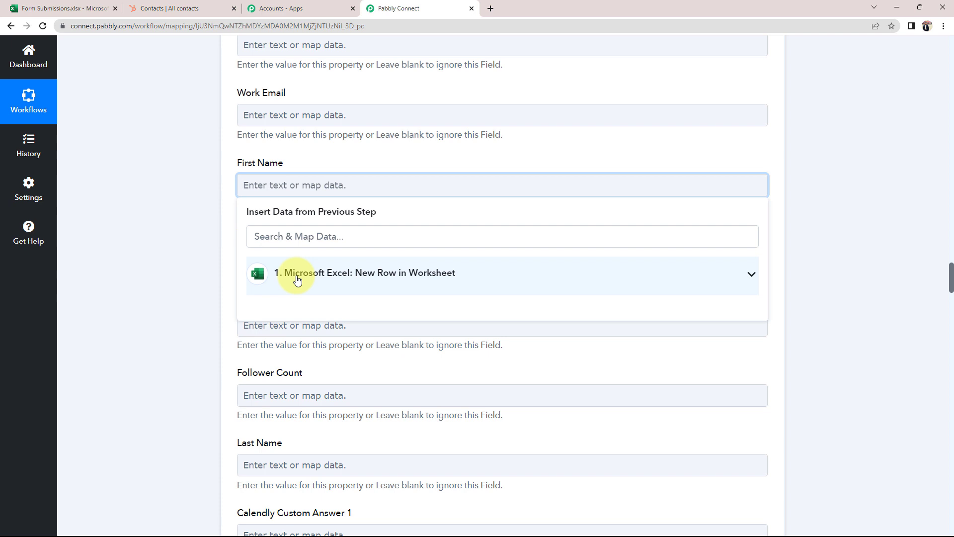
pyautogui.click(750, 274)
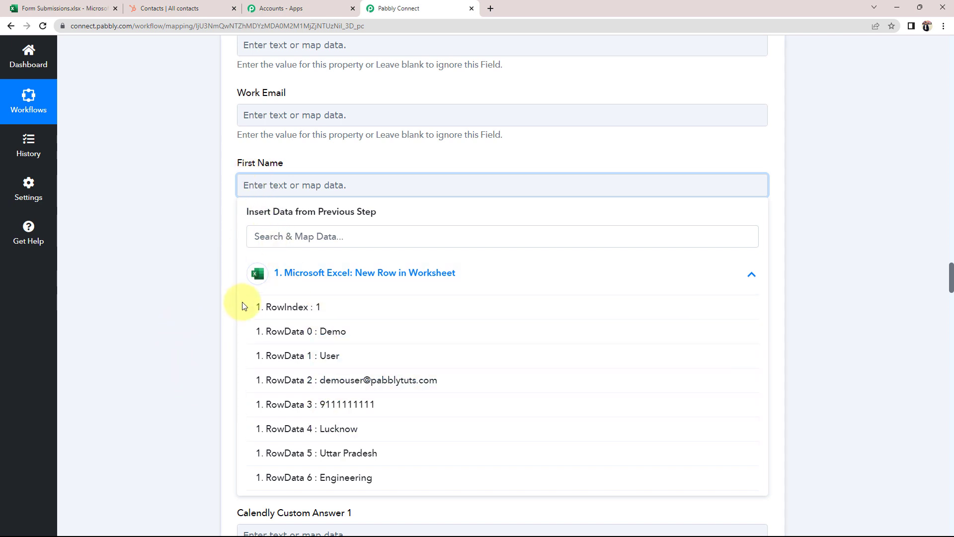
pyautogui.click(311, 332)
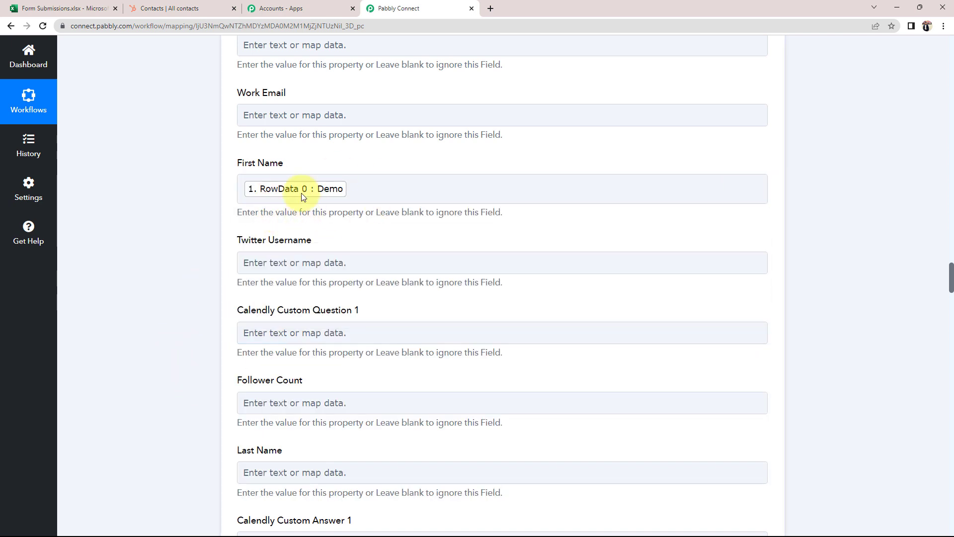
# - Map the contact's Last Name field to RowData 1 from the Microsoft Excel trigger
pyautogui.scroll(-2, 186, 371)
pyautogui.click(309, 373)
pyautogui.scroll(-1, 165, 362)
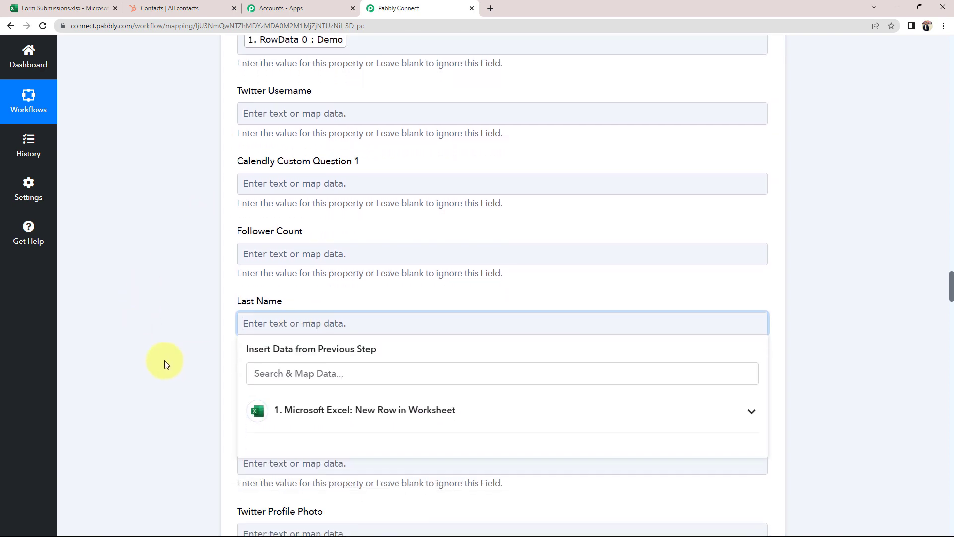
pyautogui.click(286, 410)
pyautogui.scroll(-2, 184, 454)
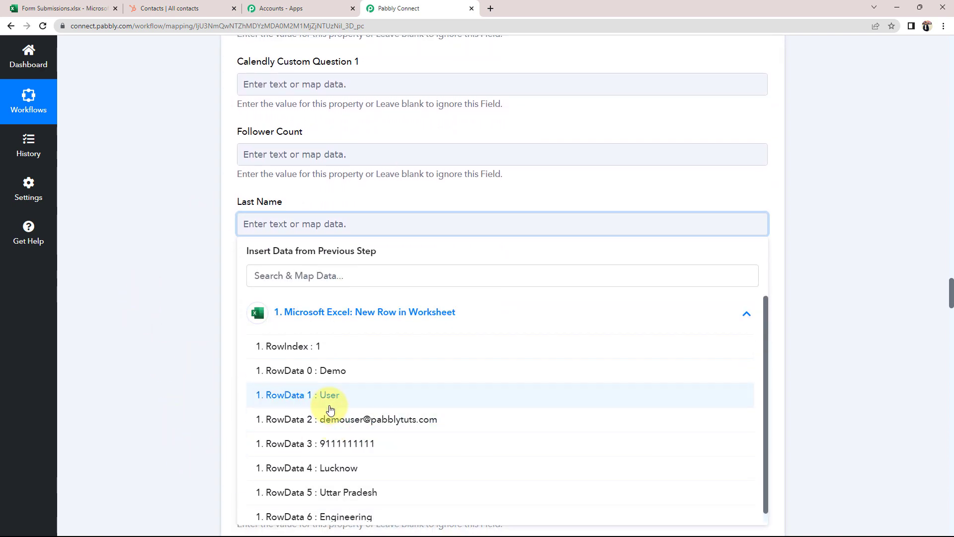
pyautogui.click(272, 383)
# - Map the contact's Email field to RowData 2 from the Microsoft Excel trigger
pyautogui.scroll(-6, 132, 366)
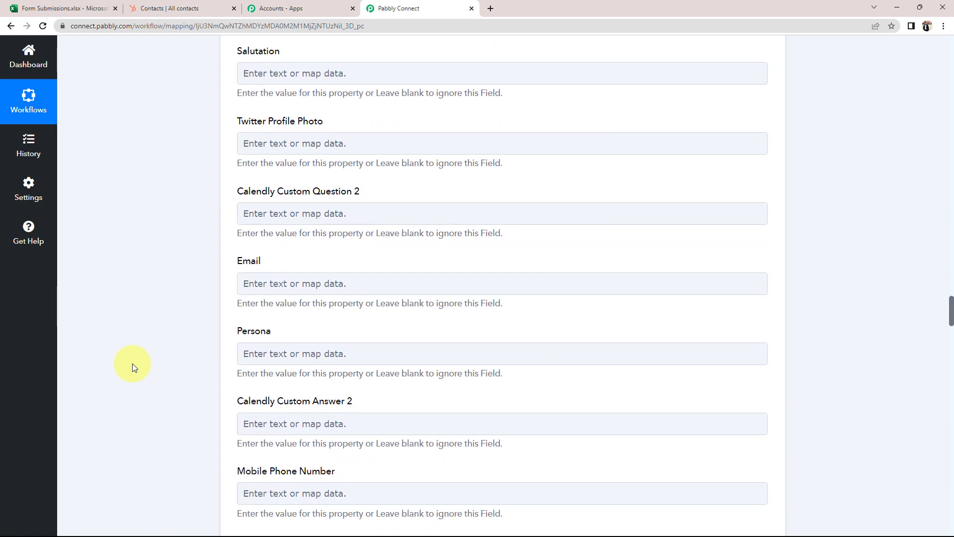
pyautogui.scroll(-2, 132, 368)
pyautogui.click(296, 183)
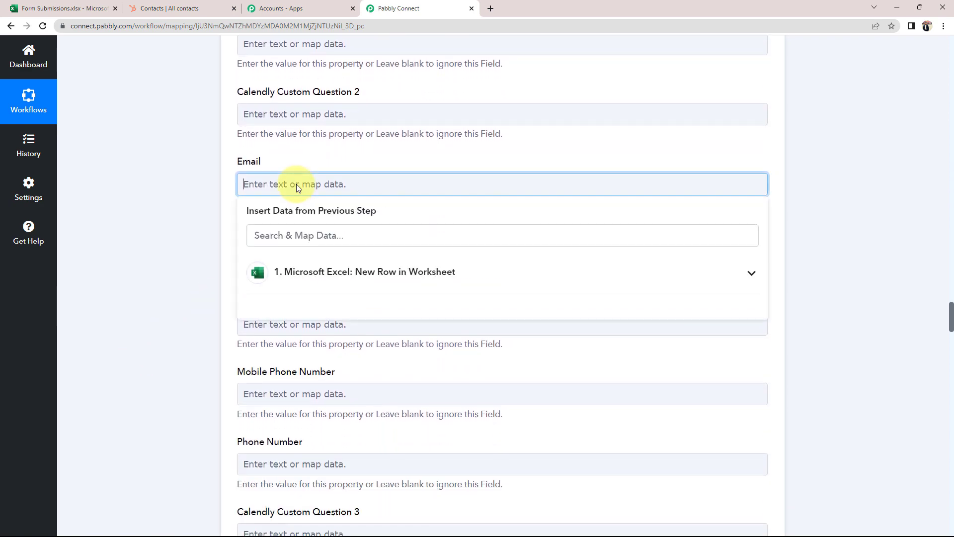
pyautogui.click(303, 273)
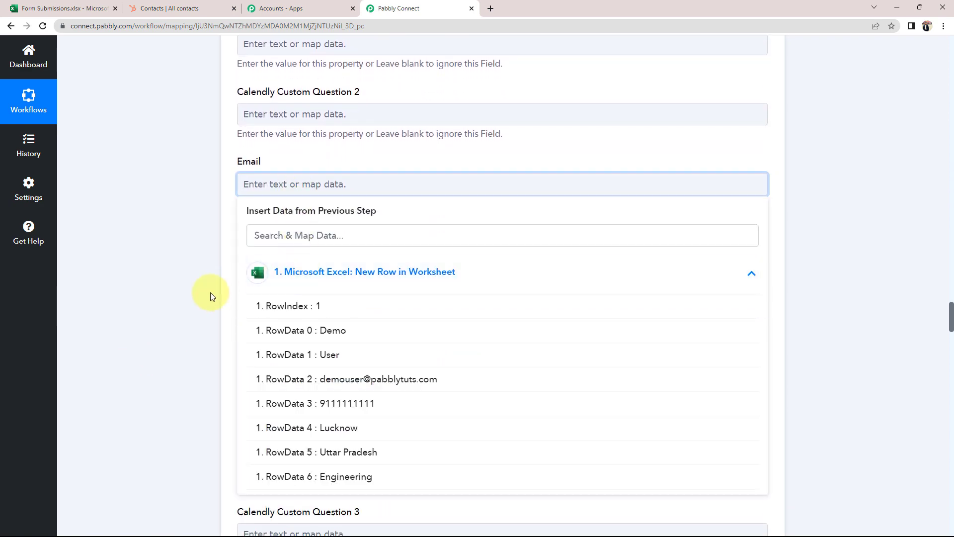
pyautogui.click(334, 387)
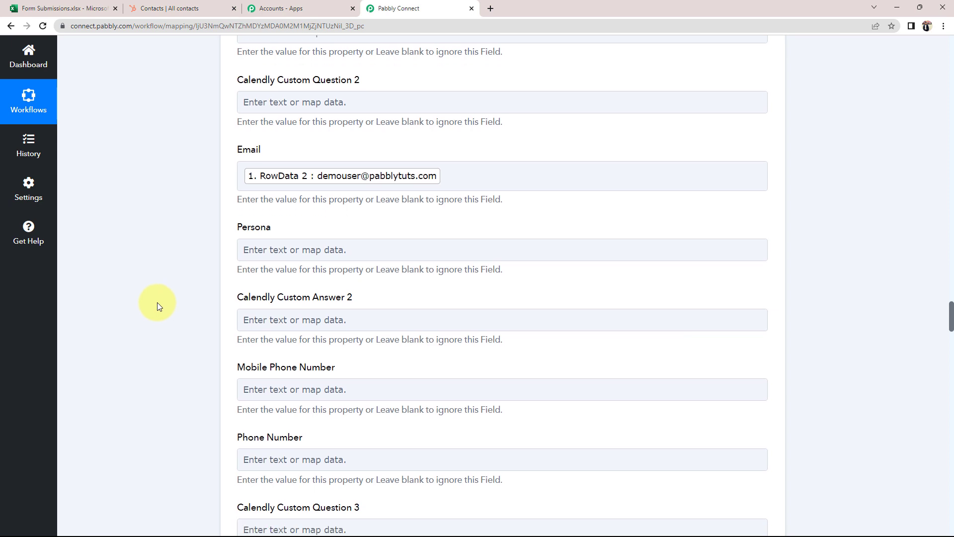
# - Map the contact's Phone Number field, not the mobile one, to RowData 3 from the Microsoft Excel trigger
pyautogui.scroll(-4, 157, 302)
pyautogui.click(264, 272)
pyautogui.click(300, 366)
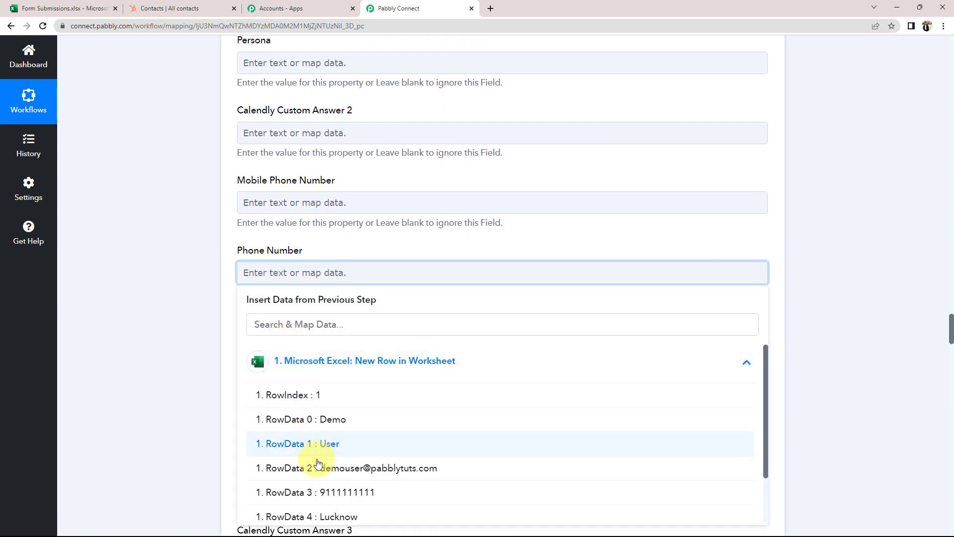
pyautogui.click(319, 490)
pyautogui.click(177, 329)
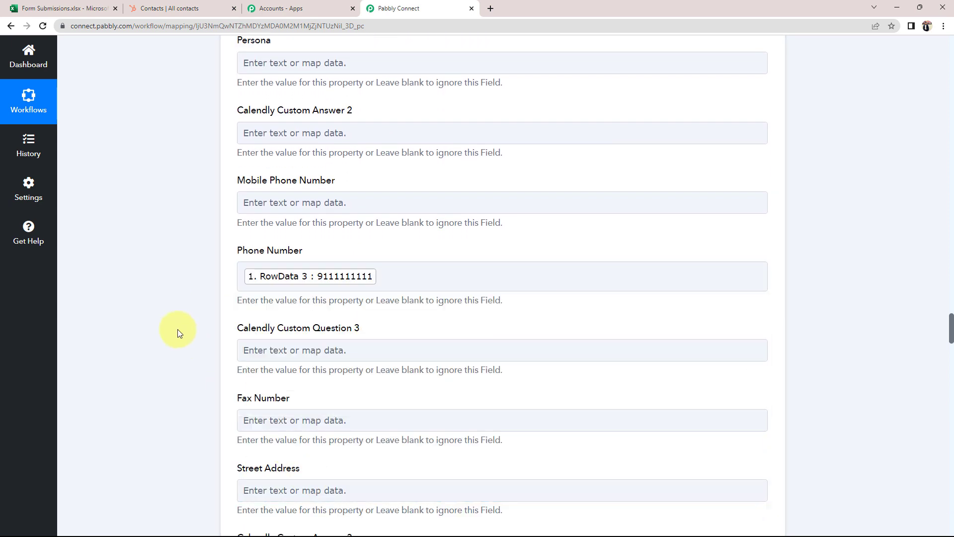
# - Map the contact's City field to RowData 4 from the Microsoft Excel trigger
pyautogui.scroll(-4, 178, 329)
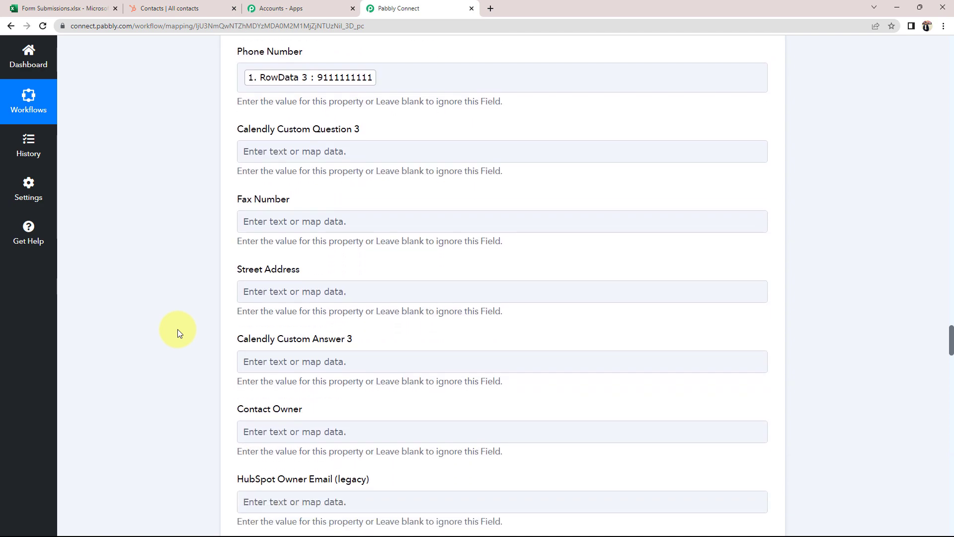
pyautogui.scroll(-7, 178, 329)
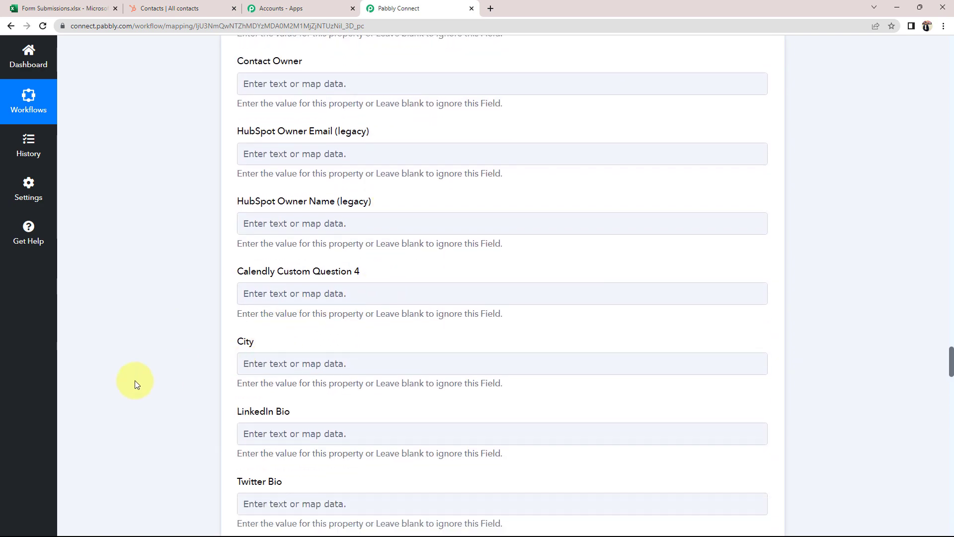
pyautogui.scroll(-2, 135, 382)
pyautogui.click(287, 269)
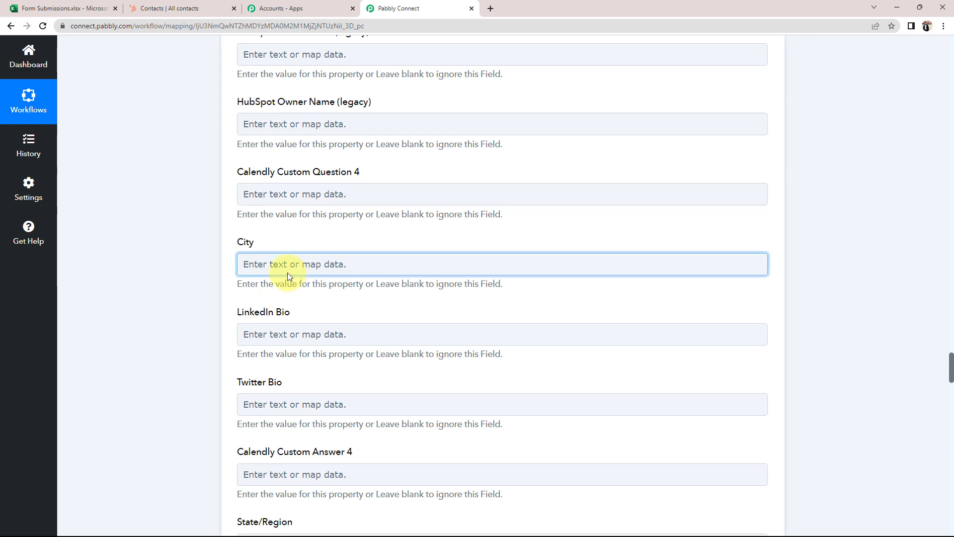
pyautogui.click(318, 354)
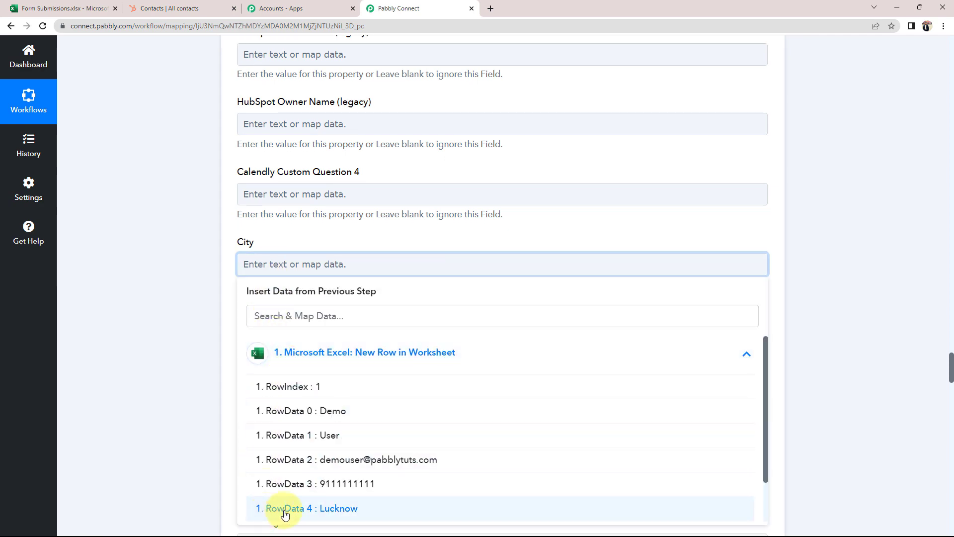
pyautogui.click(263, 508)
# - Map the contact's State/Region field to RowData 5 from the Microsoft Excel trigger
pyautogui.scroll(-5, 145, 392)
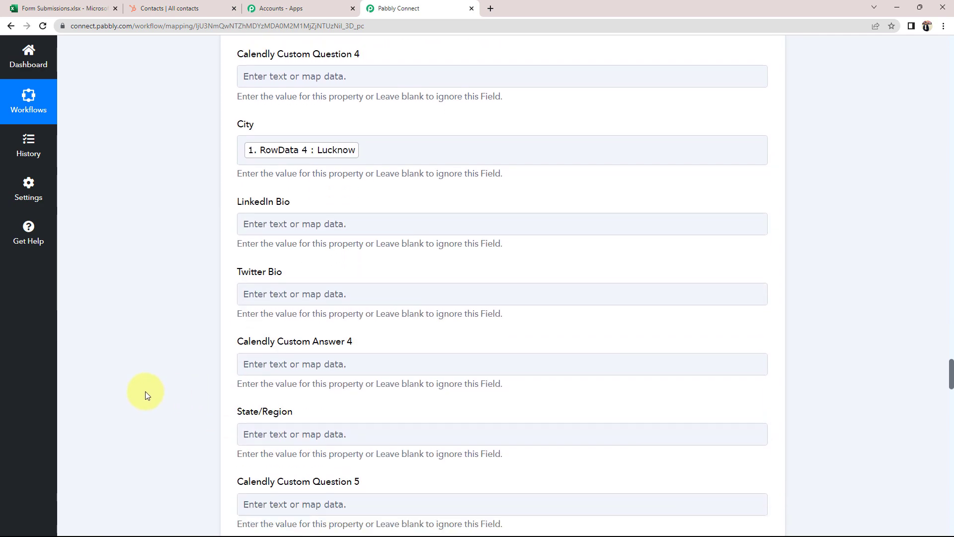
pyautogui.click(281, 304)
pyautogui.click(292, 390)
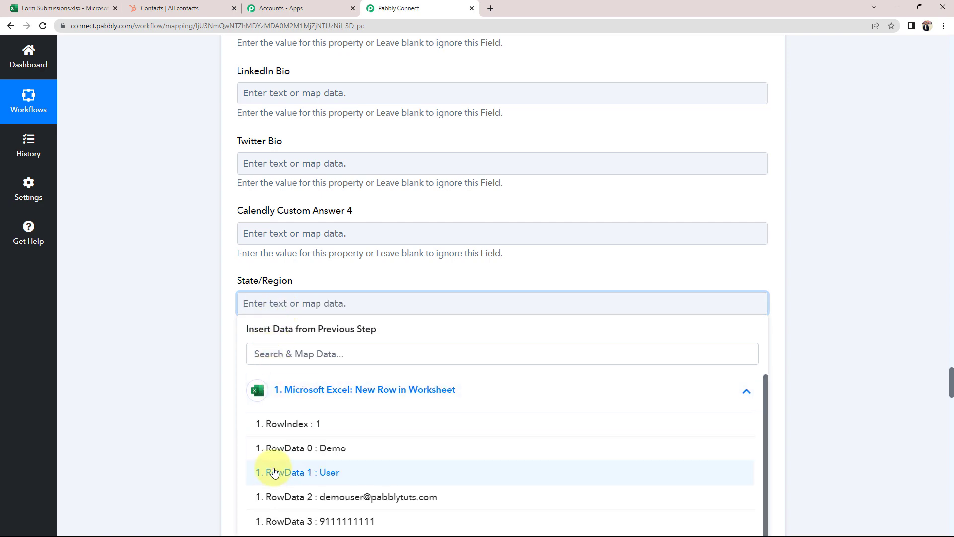
pyautogui.scroll(-1, 273, 472)
pyautogui.scroll(-2, 308, 447)
pyautogui.scroll(1, 331, 449)
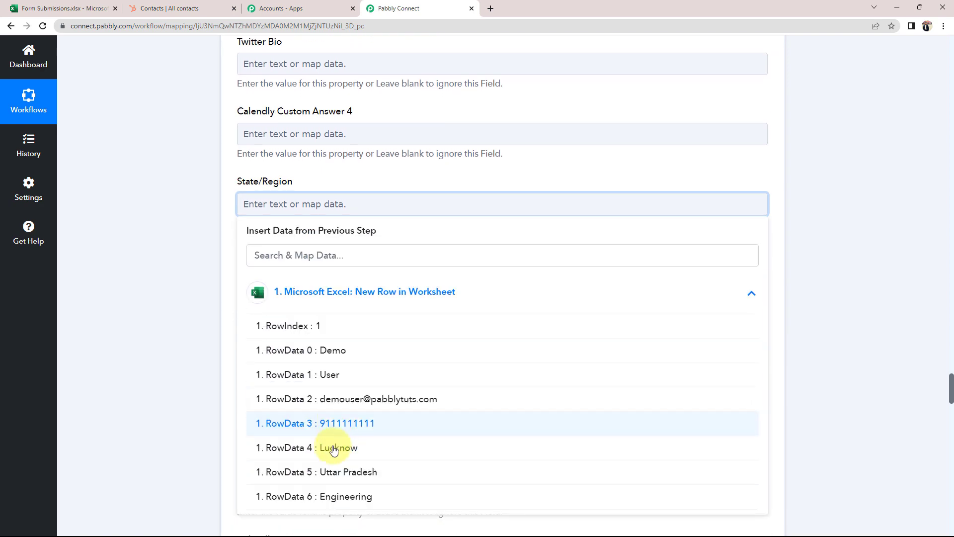
pyautogui.click(331, 473)
# - Map the contact's Job Title field to RowData 6 from the Microsoft Excel trigger
pyautogui.scroll(-3, 142, 318)
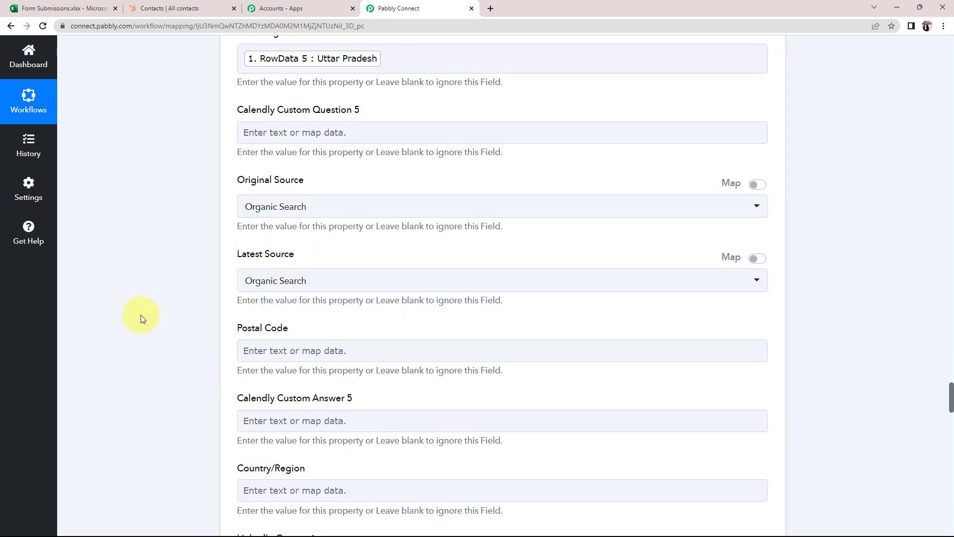
pyautogui.scroll(-3, 141, 318)
pyautogui.scroll(-1, 197, 251)
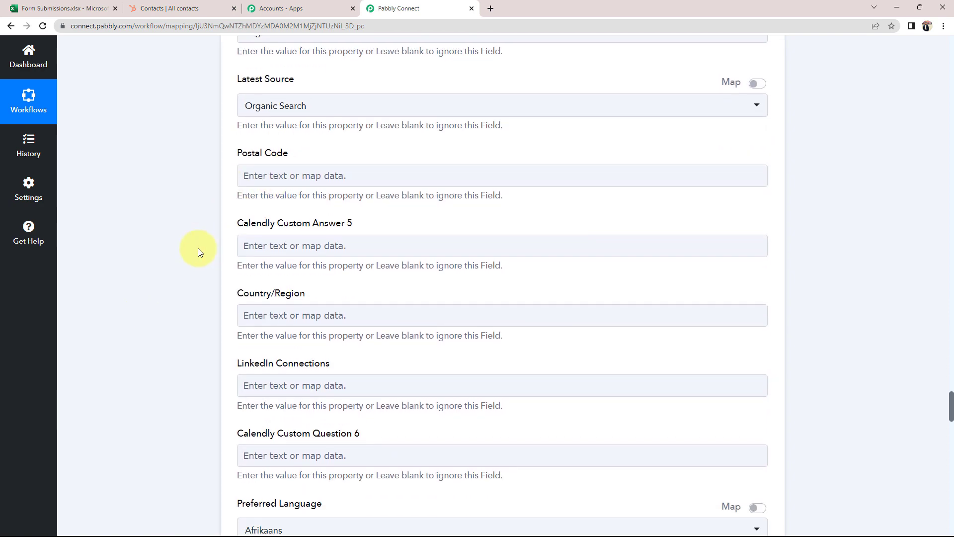
pyautogui.scroll(-3, 162, 297)
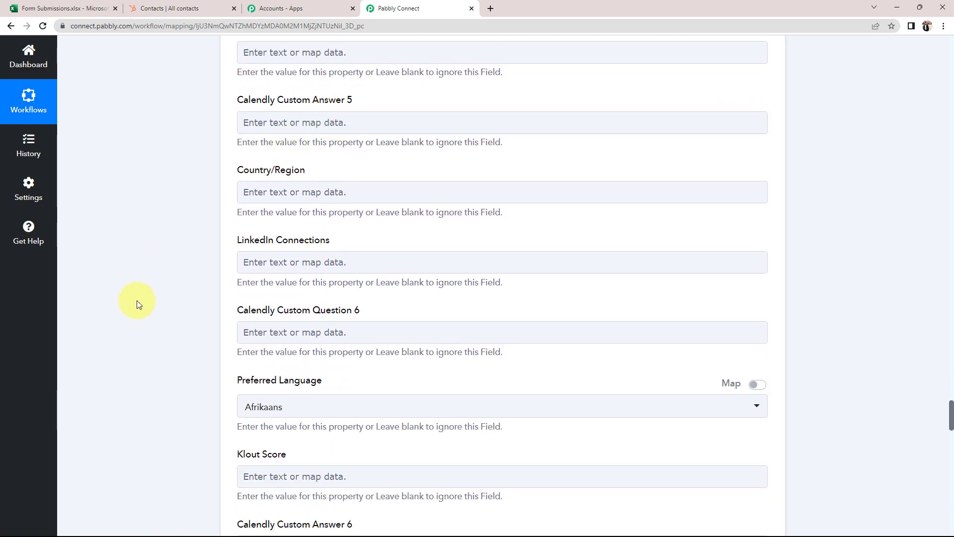
pyautogui.scroll(-6, 139, 305)
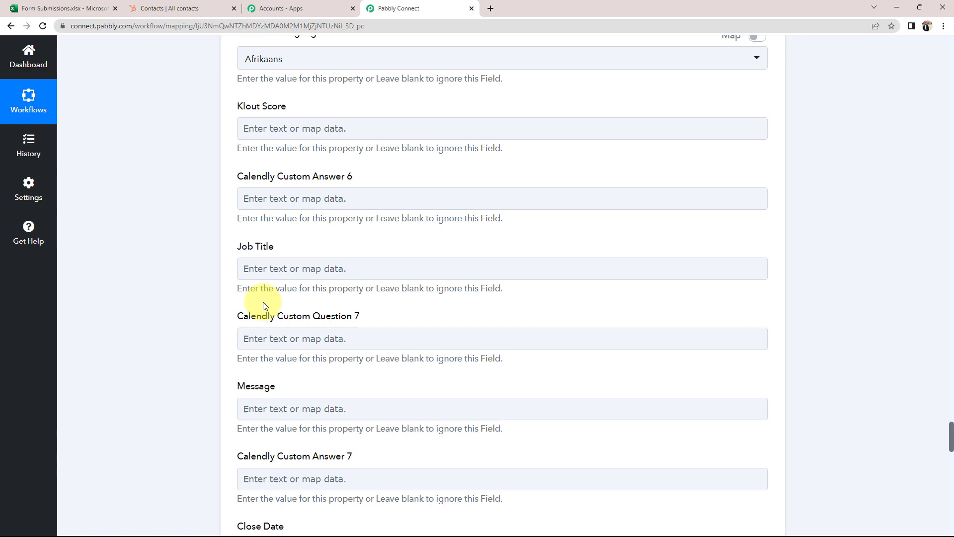
pyautogui.click(254, 268)
pyautogui.click(279, 357)
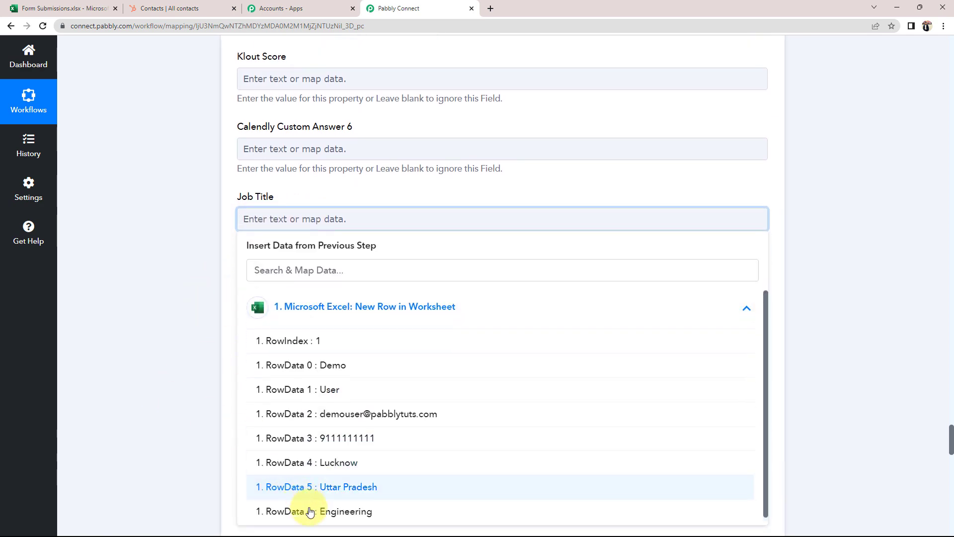
pyautogui.click(315, 511)
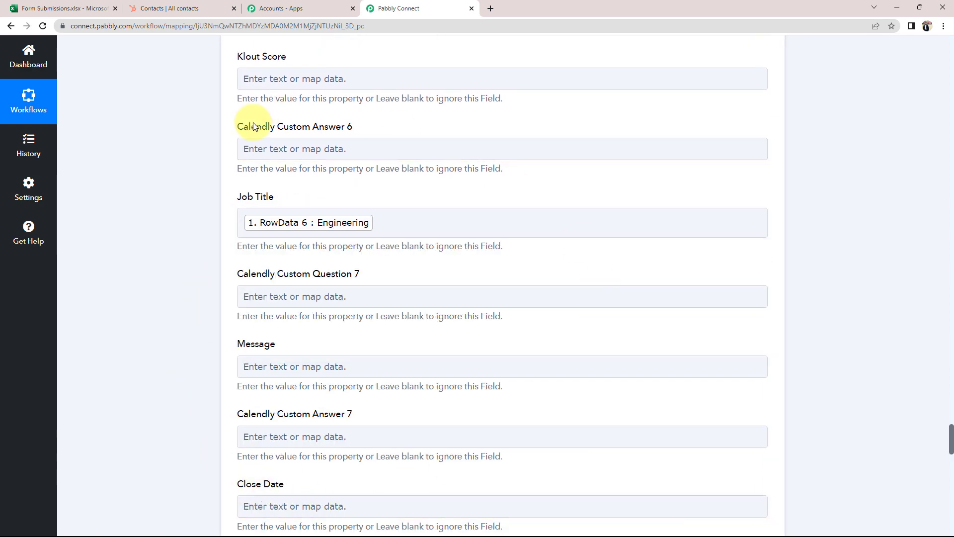
# - Review the mapped contact fields, such as First Name and Last Name, against the columns of the Form Submissions spreadsheet
pyautogui.scroll(6, 283, 252)
pyautogui.scroll(20, 185, 409)
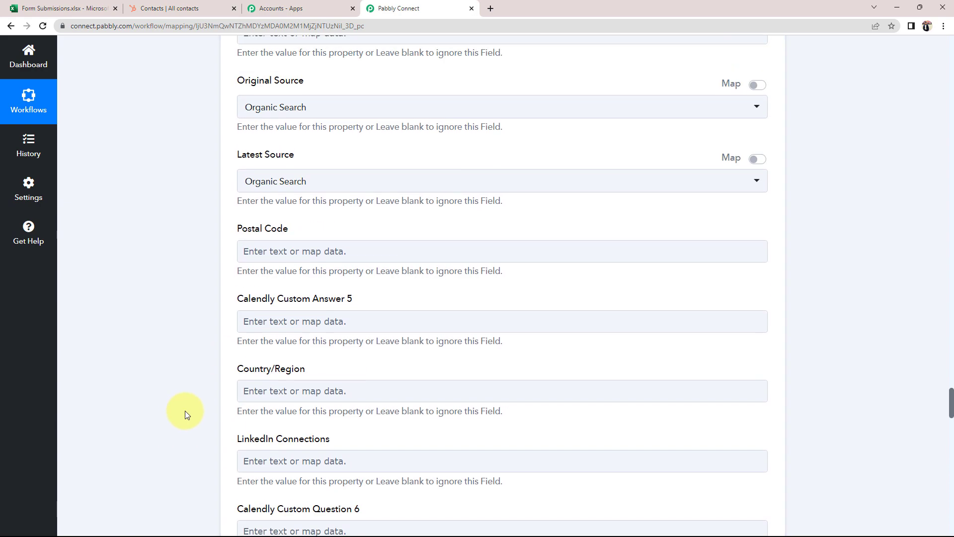
pyautogui.scroll(20, 184, 408)
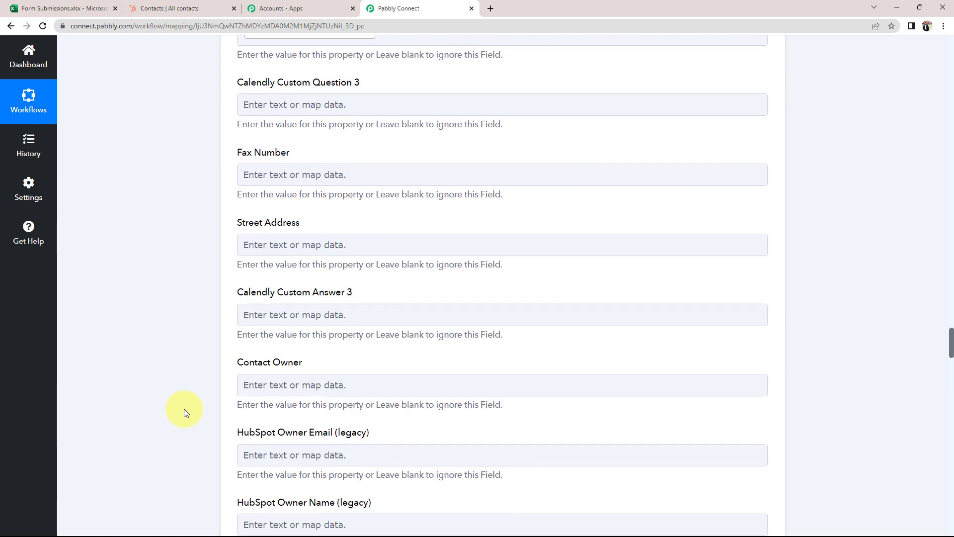
pyautogui.scroll(5, 184, 408)
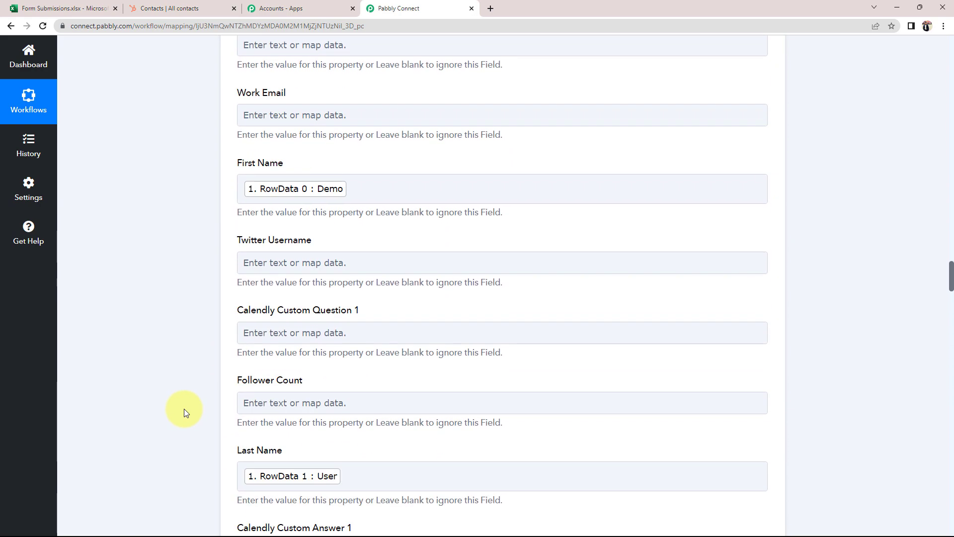
pyautogui.scroll(2, 194, 430)
pyautogui.scroll(-1, 194, 431)
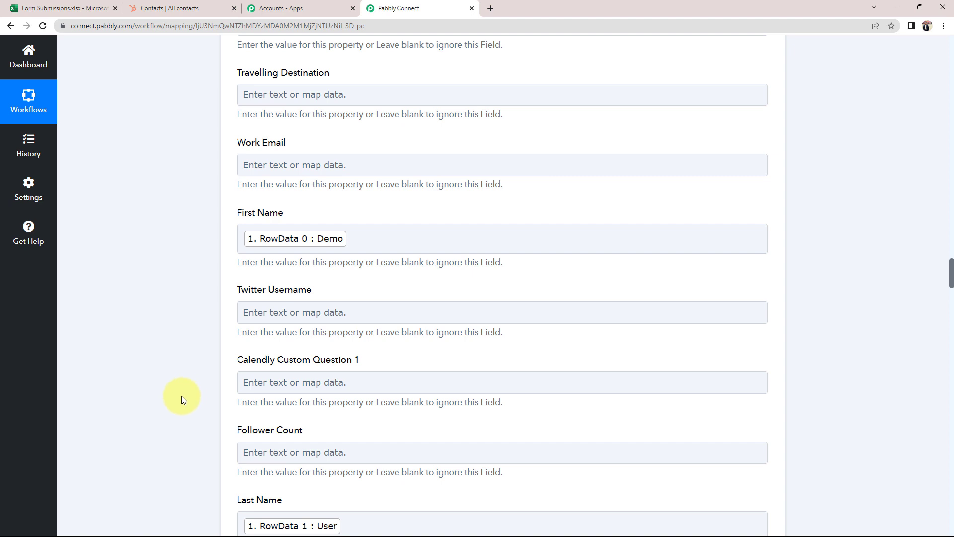
pyautogui.scroll(-1, 194, 417)
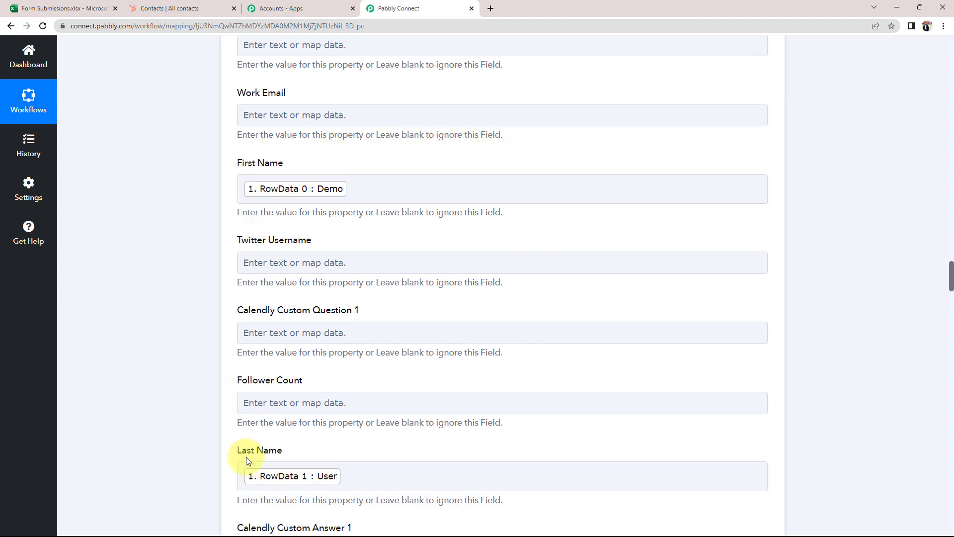
pyautogui.click(320, 193)
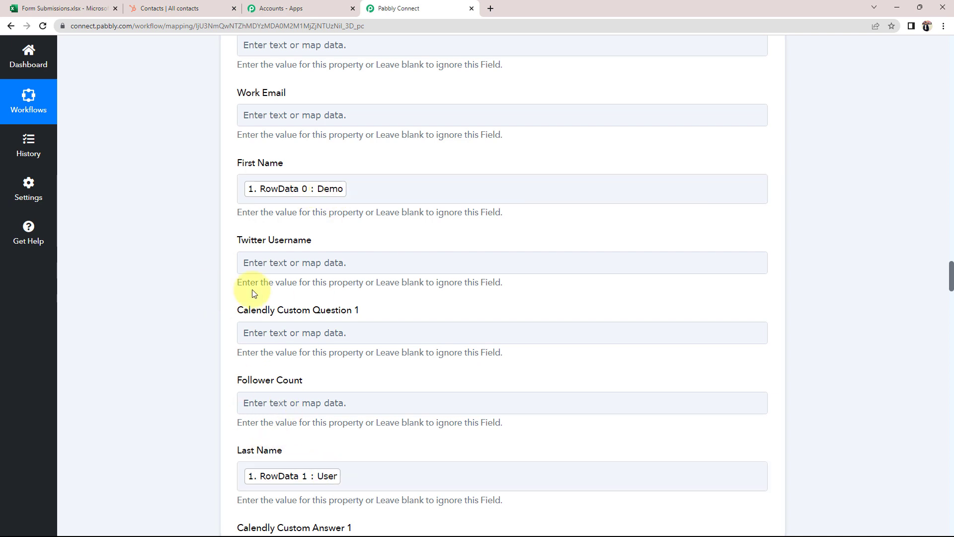
pyautogui.click(99, 7)
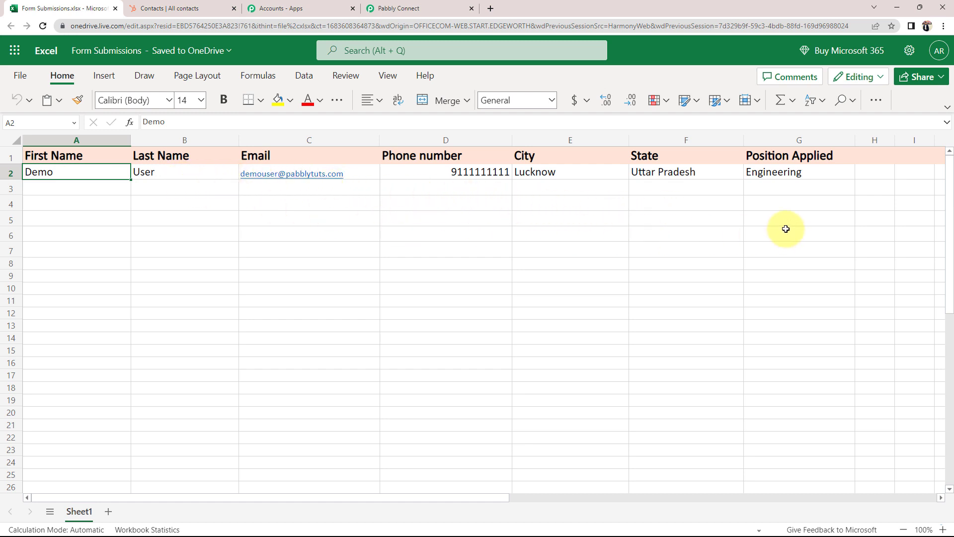
pyautogui.click(411, 8)
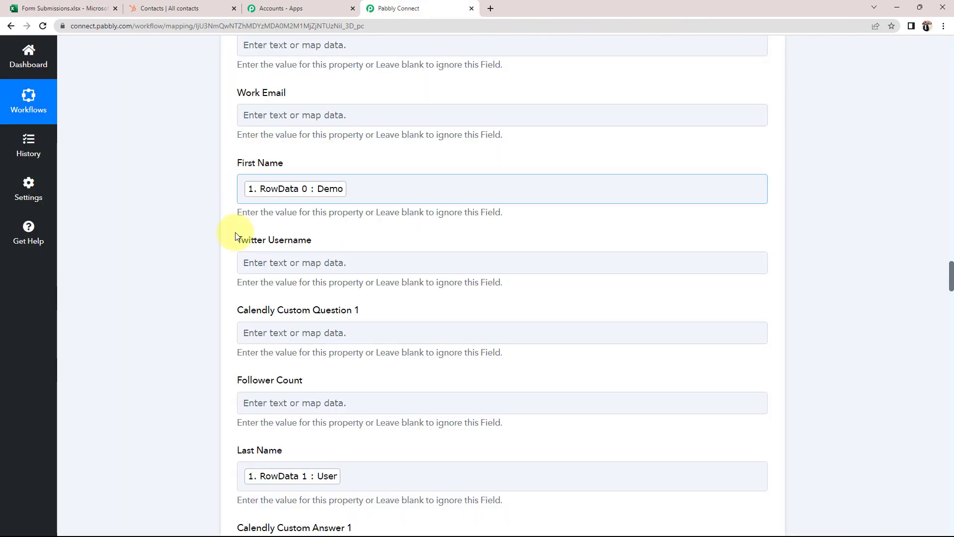
pyautogui.scroll(-2, 78, 370)
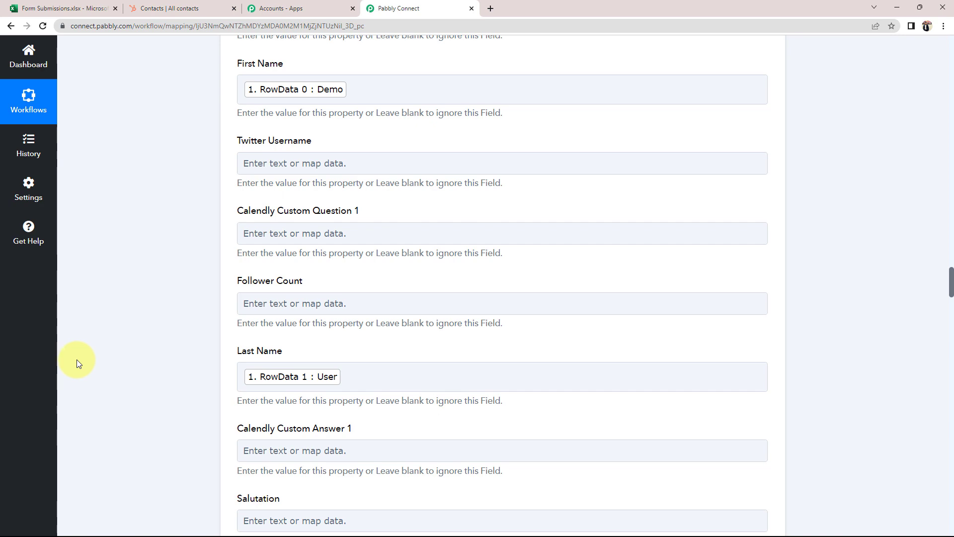
# - Save the HubSpot Create a Contact action, send its test request, and examine the response
pyautogui.scroll(-20, 123, 285)
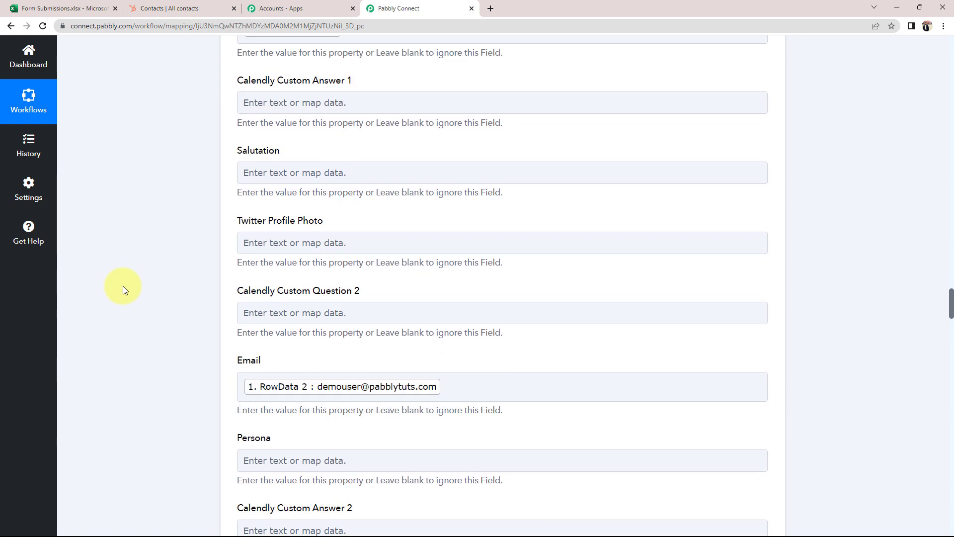
pyautogui.scroll(-20, 123, 285)
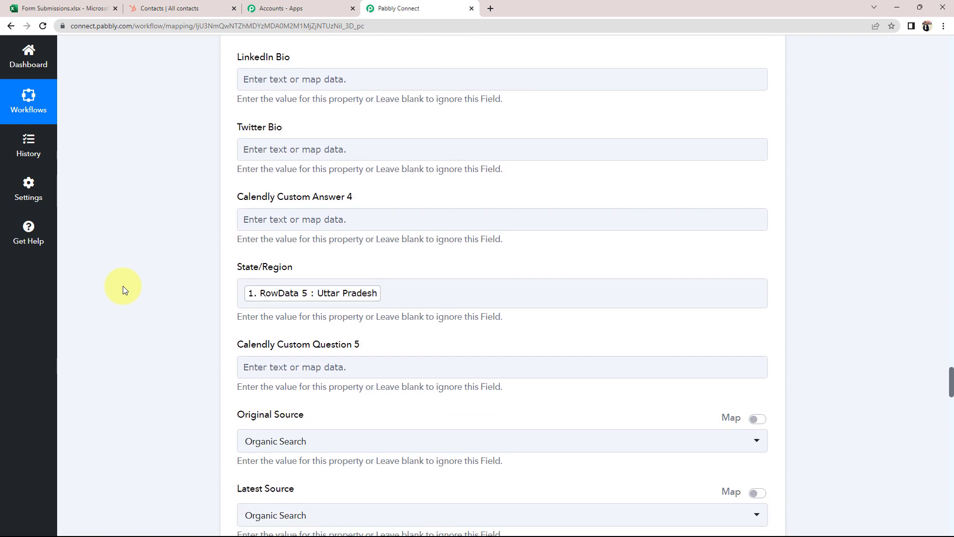
pyautogui.scroll(-20, 124, 290)
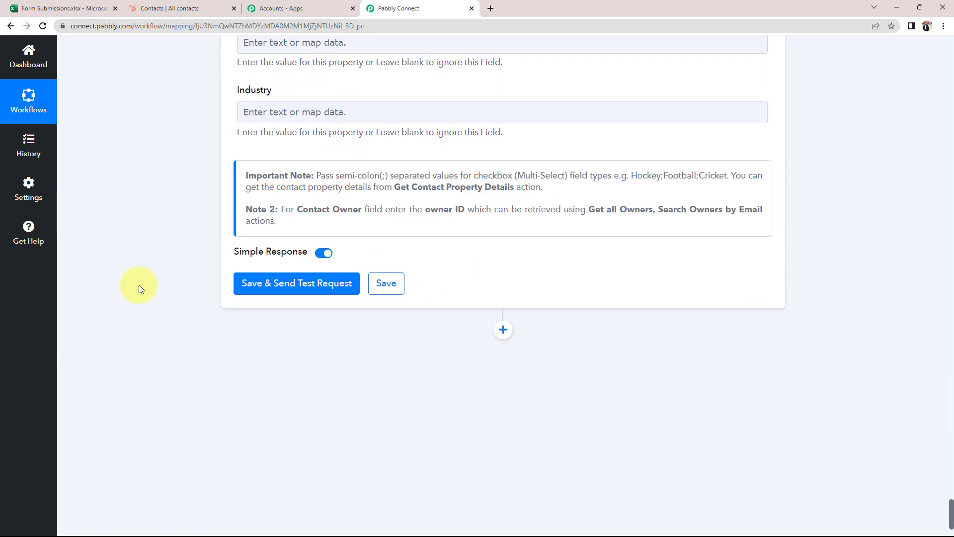
pyautogui.click(249, 278)
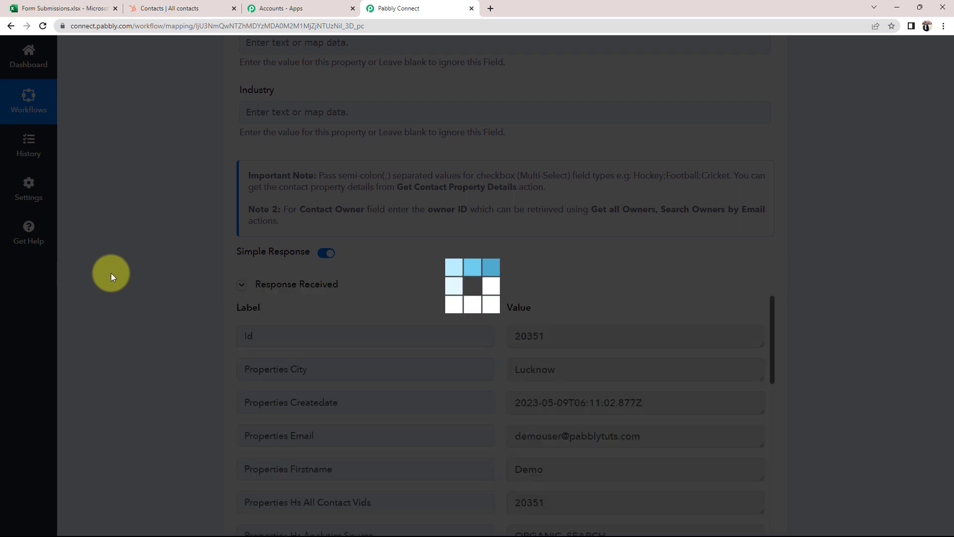
pyautogui.scroll(-2, 111, 269)
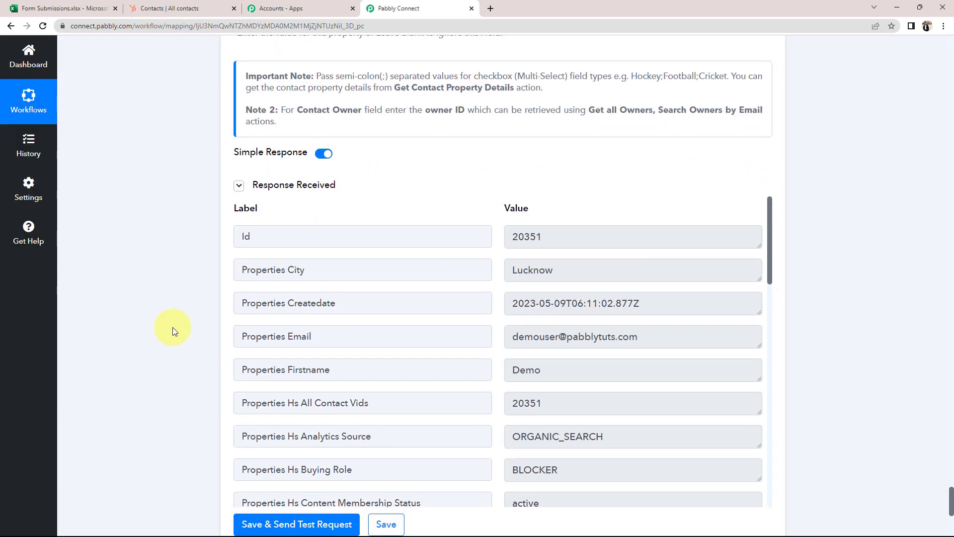
pyautogui.scroll(1, 209, 323)
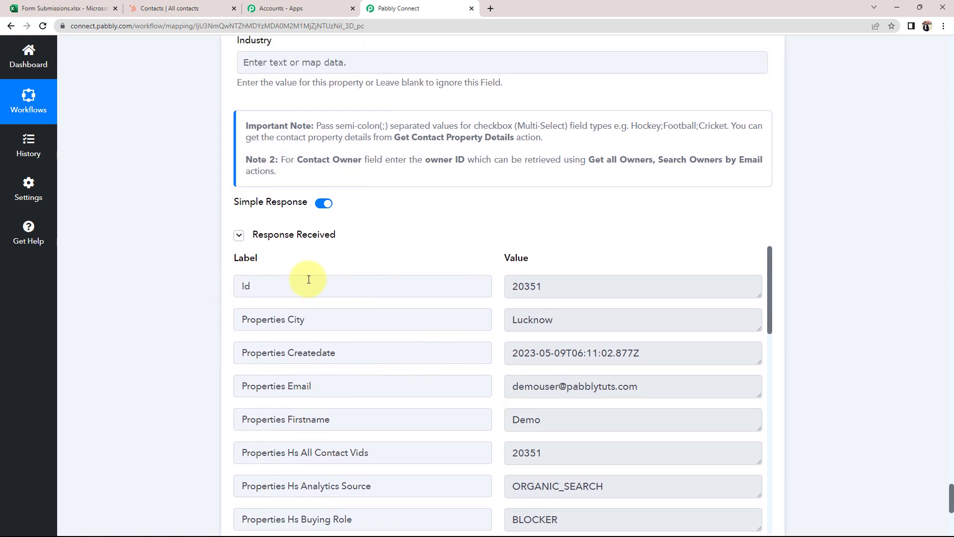
# - Switch to HubSpot, reload the contacts list to check for the test contact, and return to Pabbly Connect
pyautogui.click(188, 4)
pyautogui.click(50, 25)
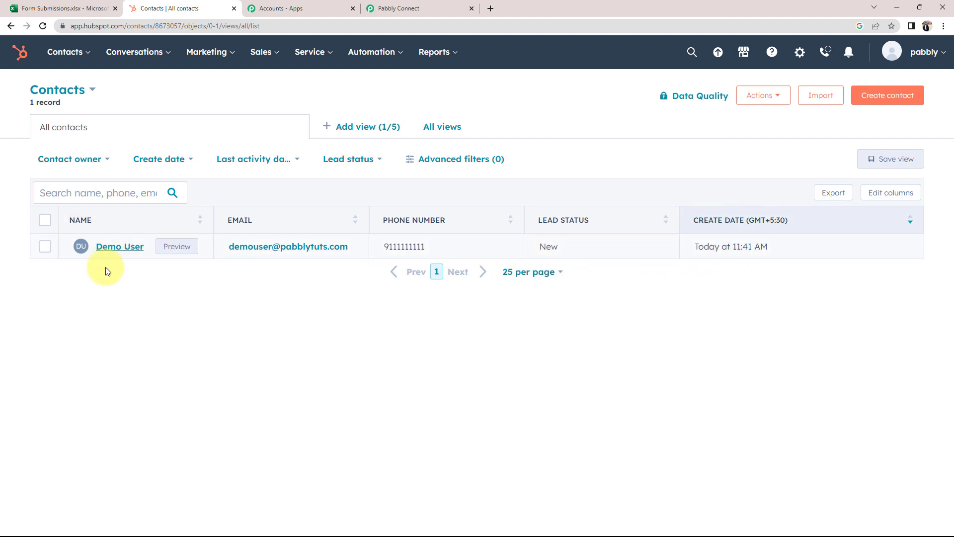
pyautogui.click(393, 8)
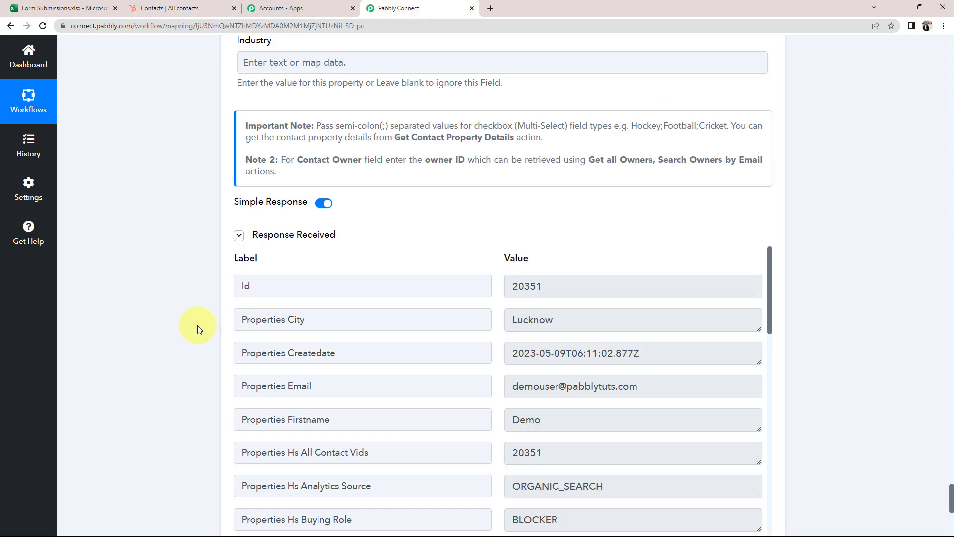
# - Collapse the HubSpot CRM action and the Microsoft Excel trigger to show the workflow as a two-step overview
pyautogui.scroll(15, 198, 325)
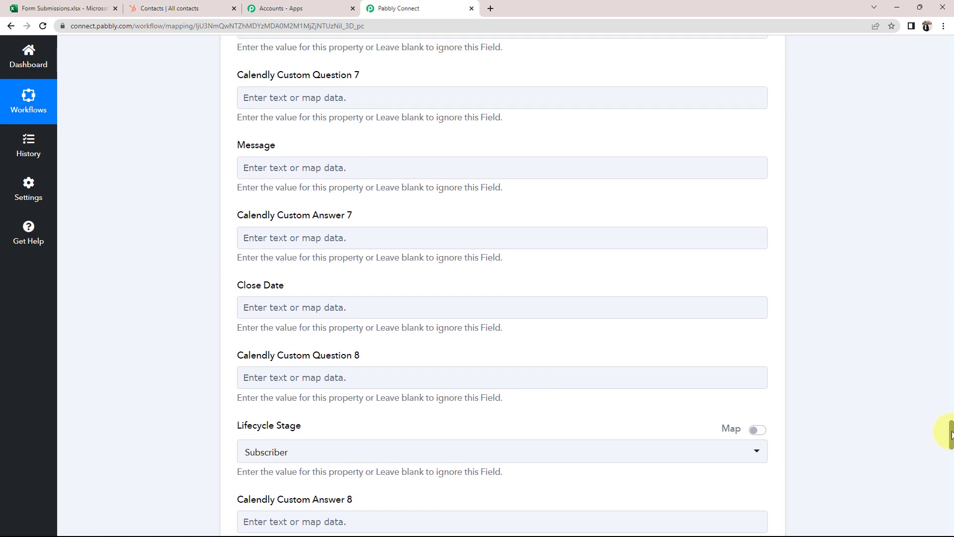
pyautogui.moveTo(952, 433); pyautogui.dragTo(952, 94)
pyautogui.scroll(3, 672, 275)
pyautogui.click(533, 348)
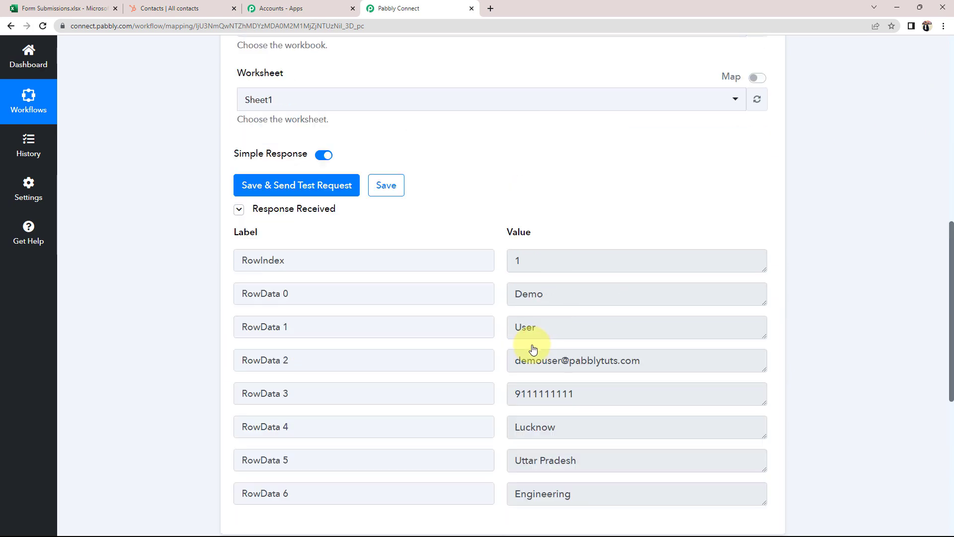
pyautogui.scroll(8, 533, 348)
pyautogui.click(447, 239)
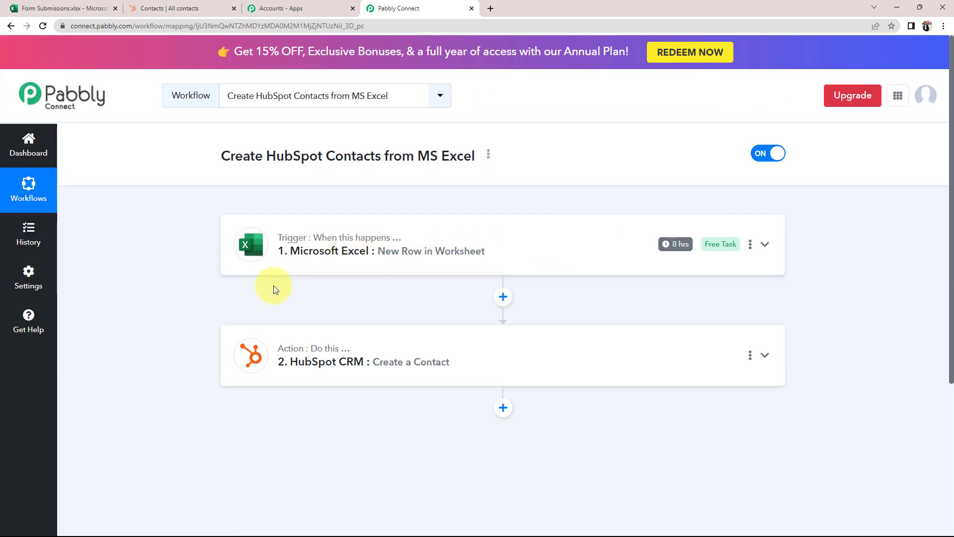
pyautogui.moveTo(341, 241)
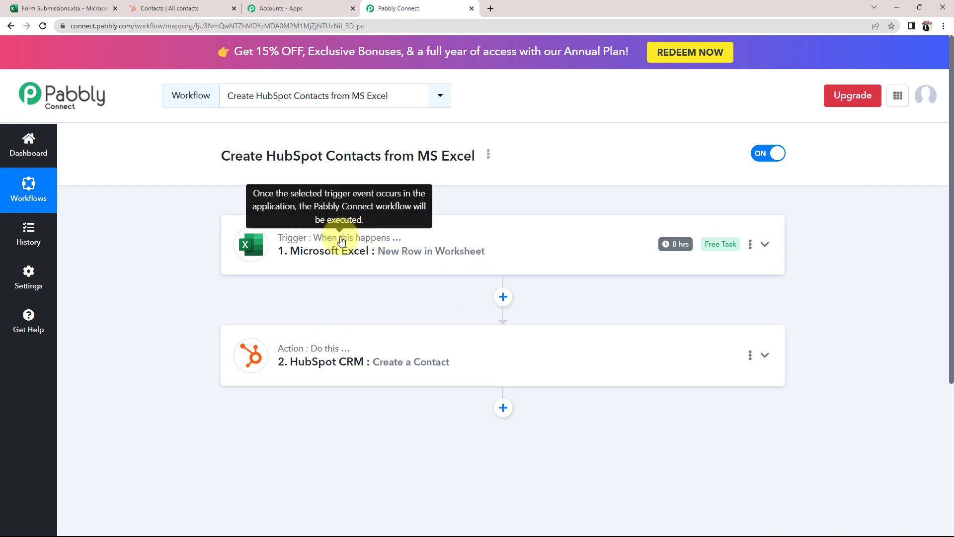